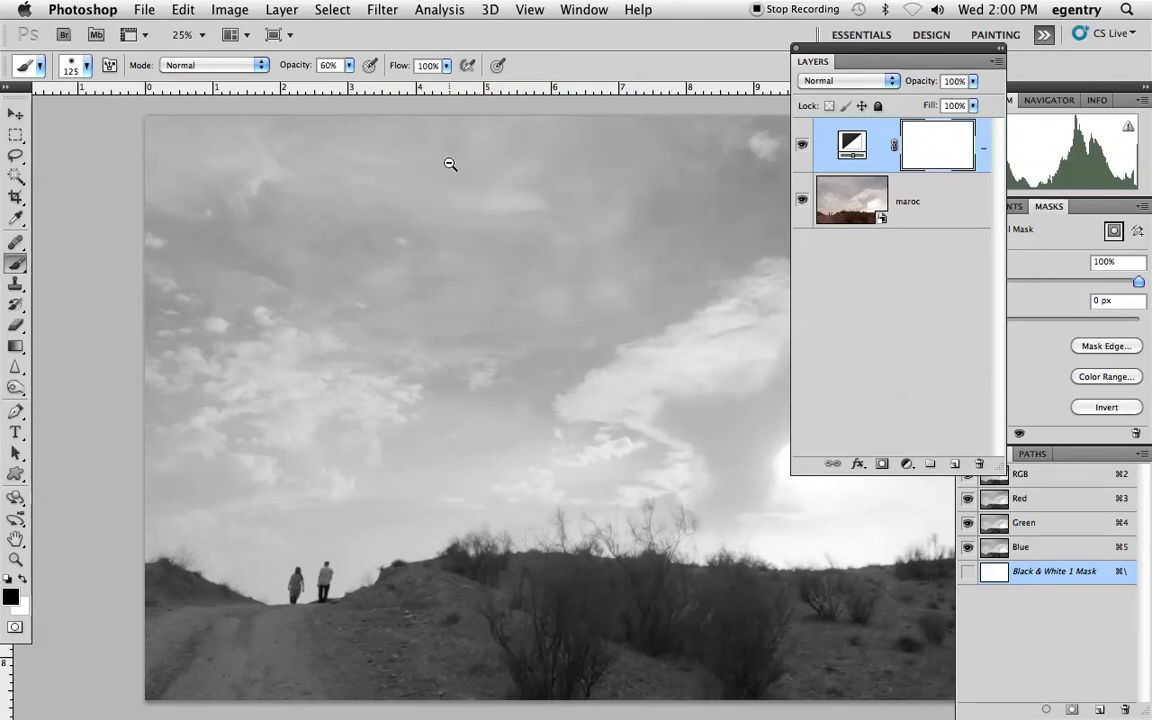
Zoom out to 16.7% to fit the desert photo, and switch the Tools panel to two columns.
alt+super+click(564, 172)
mouse_move(572, 170)
mouse_down()
mouse_move(383, 185)
mouse_move(409, 180)
mouse_up()
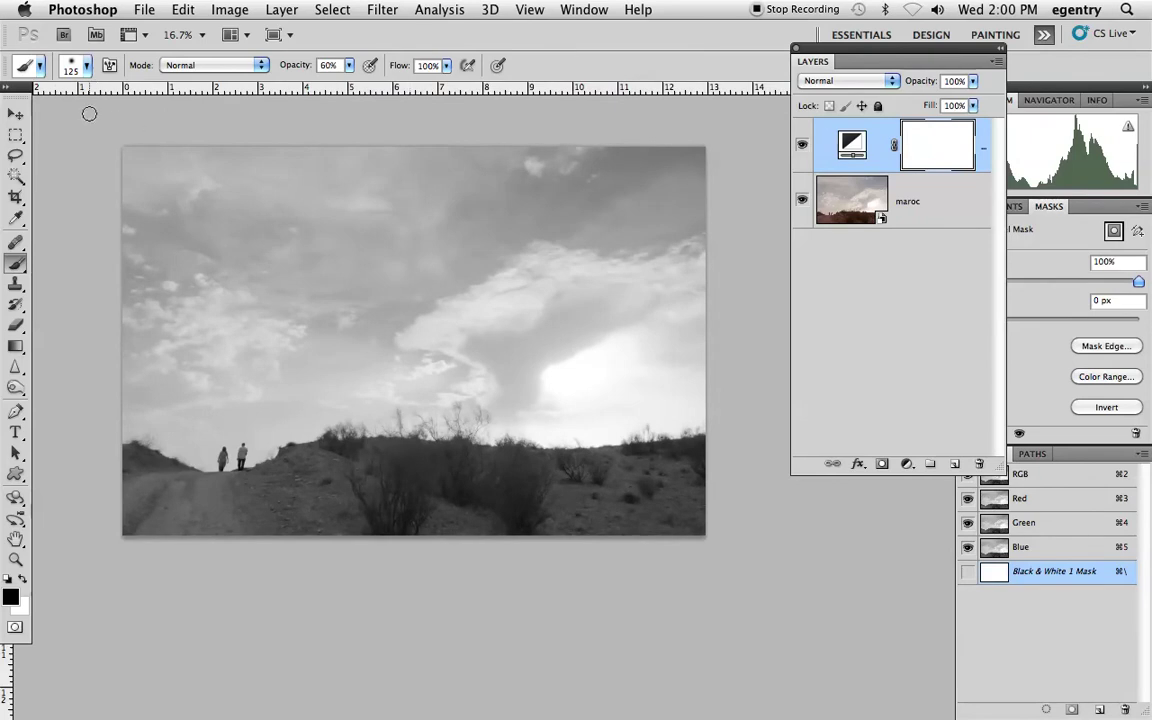
drag(29, 95, 60, 95)
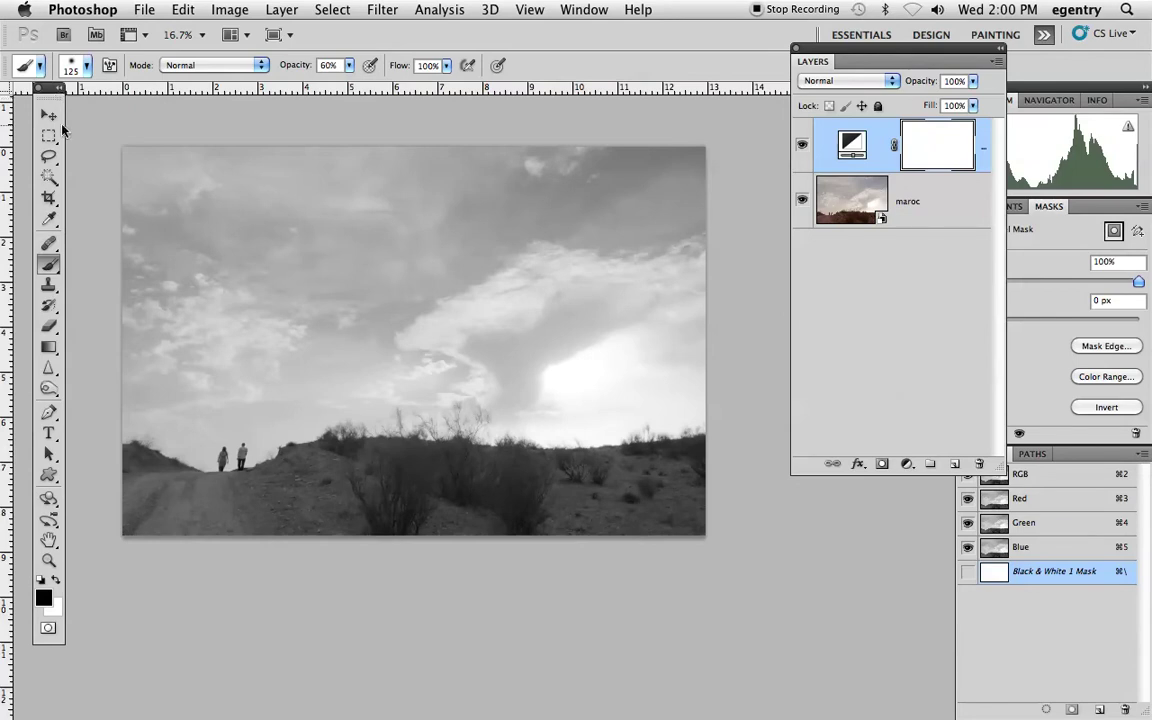
click(51, 91)
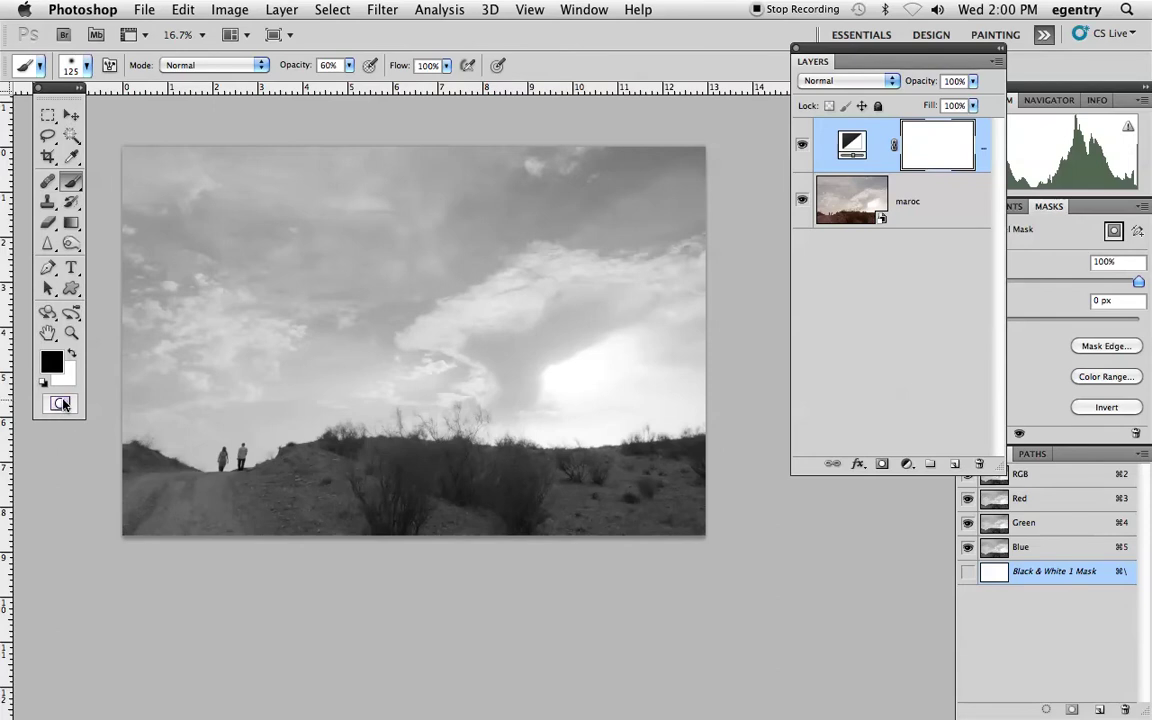
Enter Quick Mask with a black brush at 100% opacity and size 250.
click(62, 404)
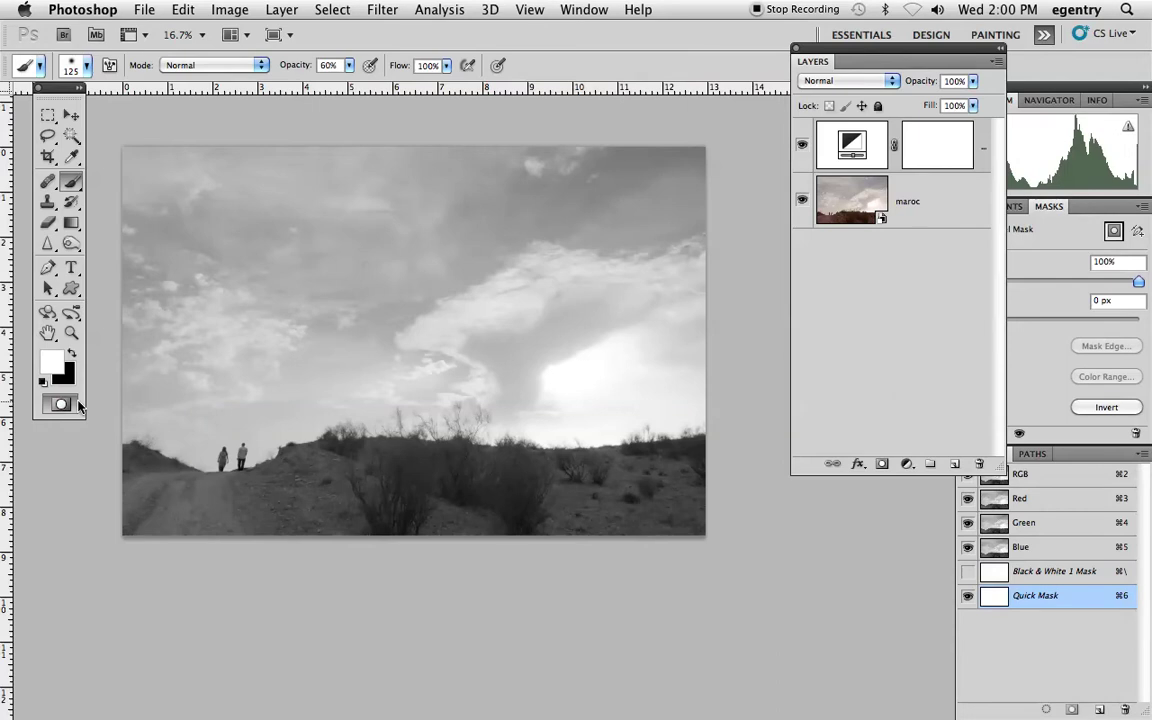
key(x)
click(349, 70)
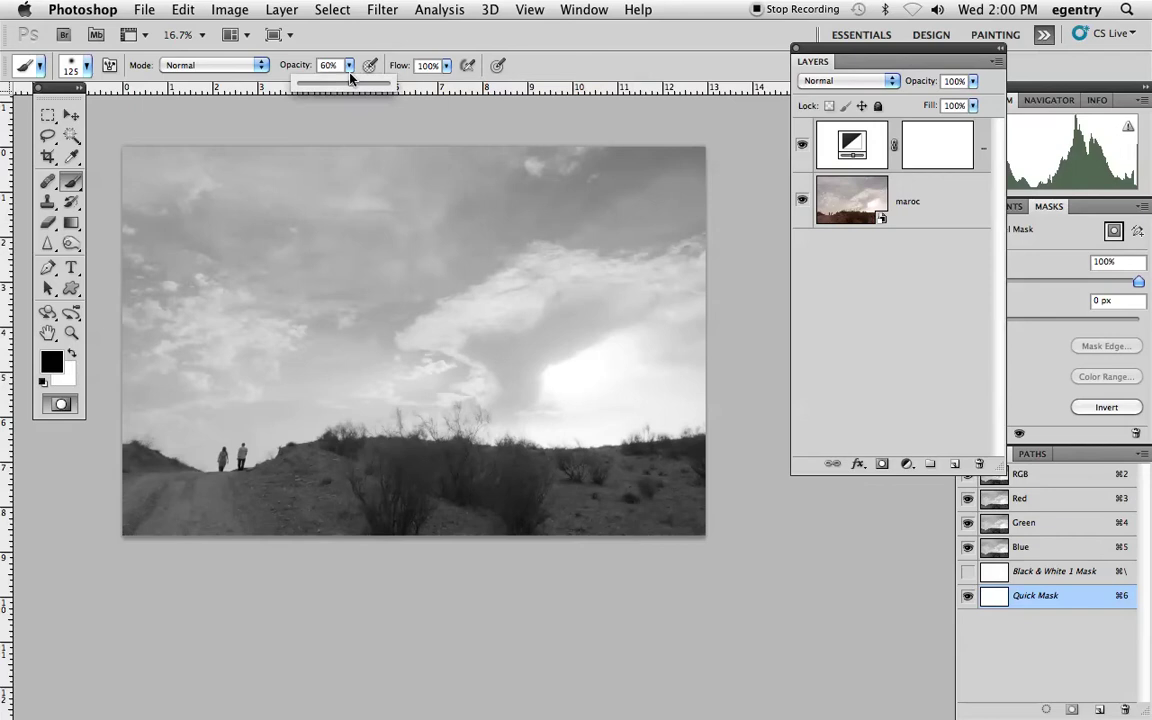
drag(353, 83, 367, 352)
drag(482, 309, 480, 312)
key(bracketright)
key(bracketright)
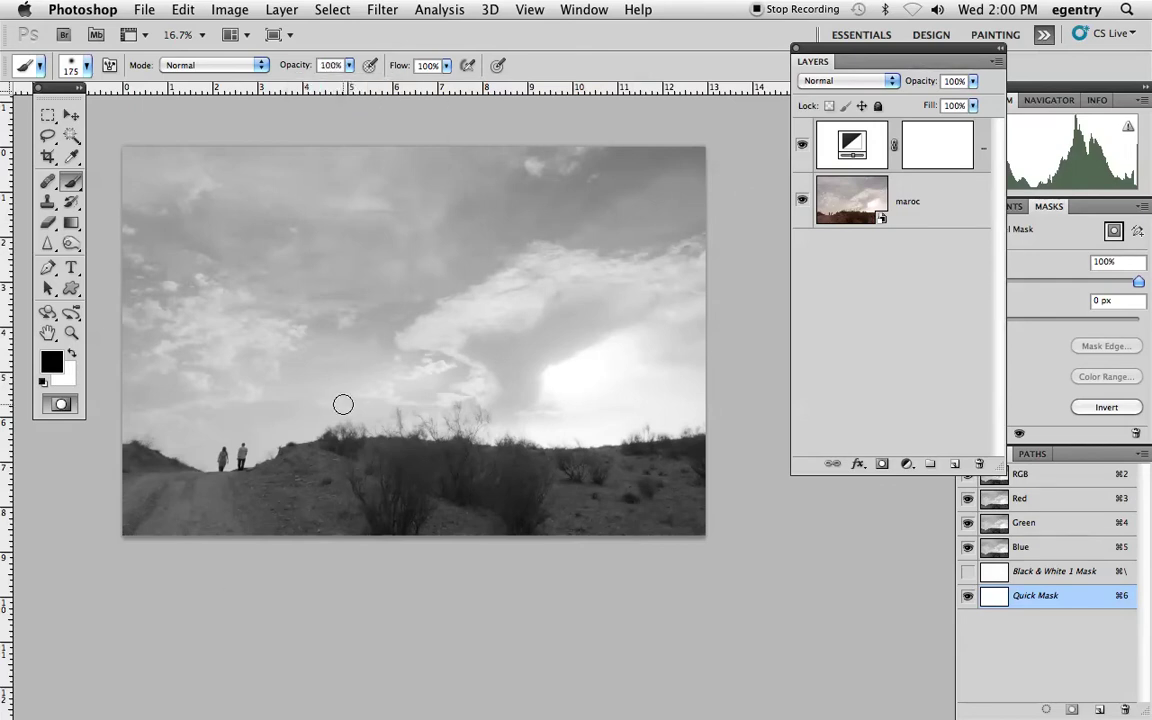
key(bracketright)
key(bracketright)
key(bracketright)
key(bracketright)
key(bracketleft)
key(bracketleft)
key(bracketleft)
Mask the horizon band, fill the ground with the Paint Bucket, and touch up remaining gaps.
mouse_move(131, 464)
mouse_down()
mouse_move(231, 485)
mouse_move(308, 454)
mouse_move(560, 461)
mouse_move(709, 443)
mouse_up()
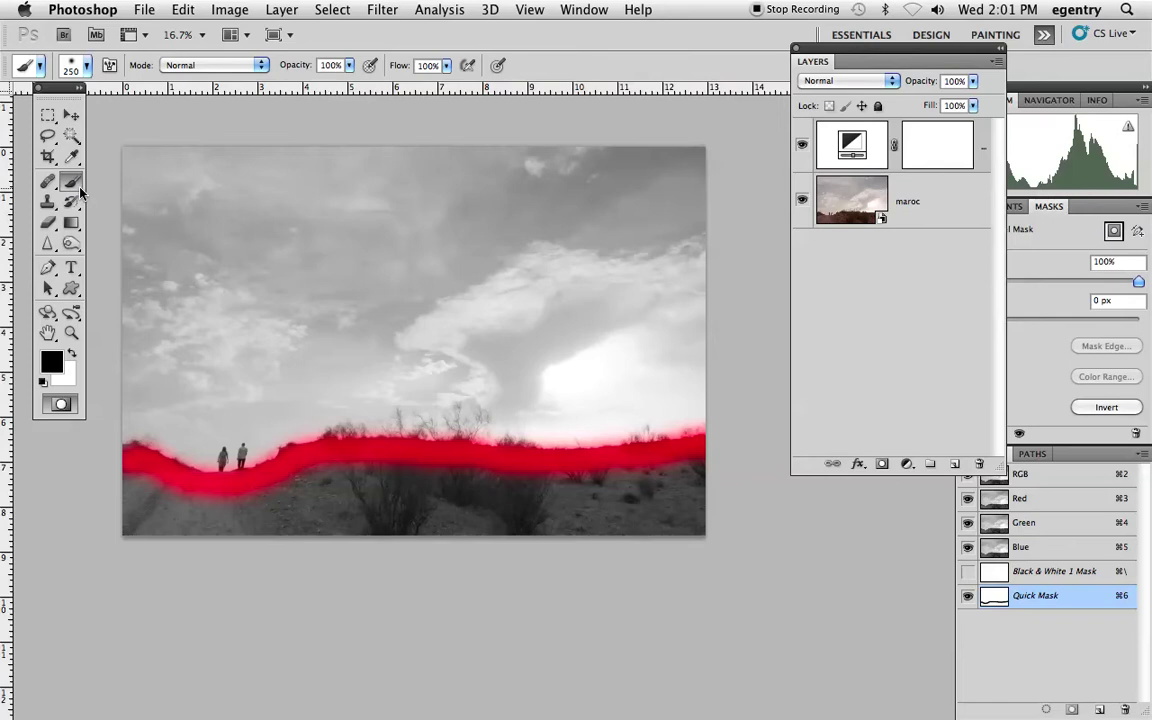
drag(71, 222, 140, 236)
click(288, 495)
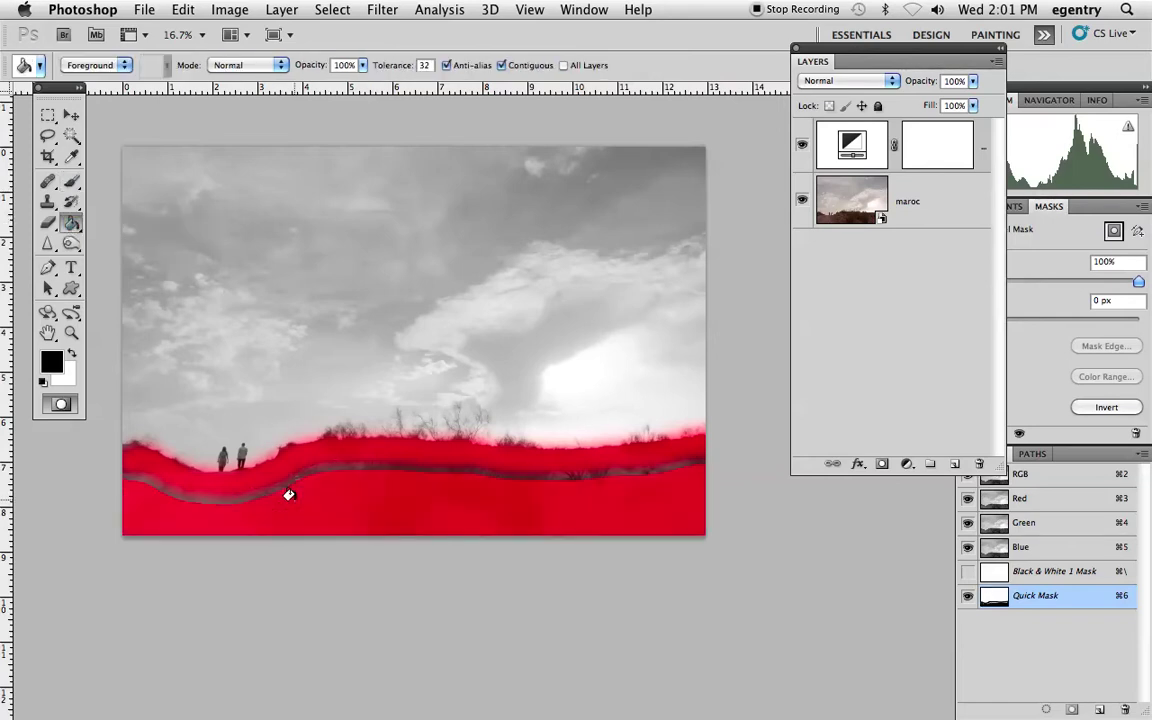
click(72, 186)
drag(176, 514, 118, 420)
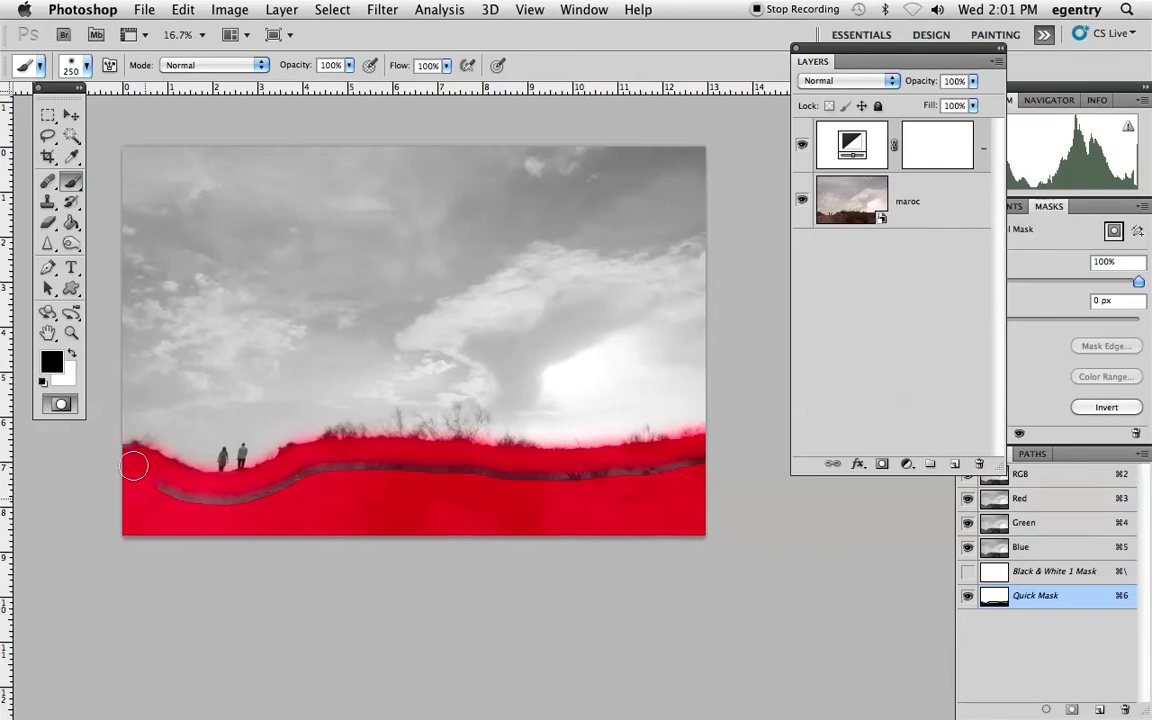
mouse_move(183, 487)
mouse_down()
mouse_move(253, 497)
mouse_move(161, 500)
mouse_move(325, 482)
mouse_move(347, 467)
mouse_move(333, 441)
mouse_move(325, 478)
mouse_move(350, 461)
mouse_move(690, 465)
mouse_up()
click(690, 465)
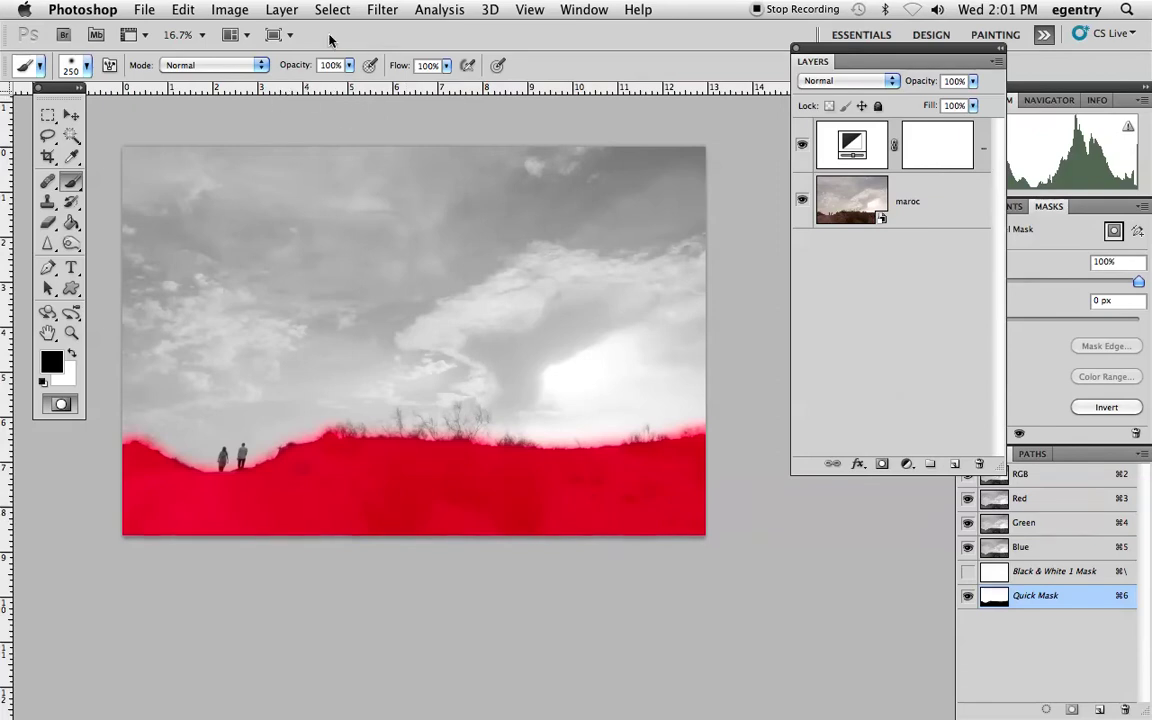
click(62, 405)
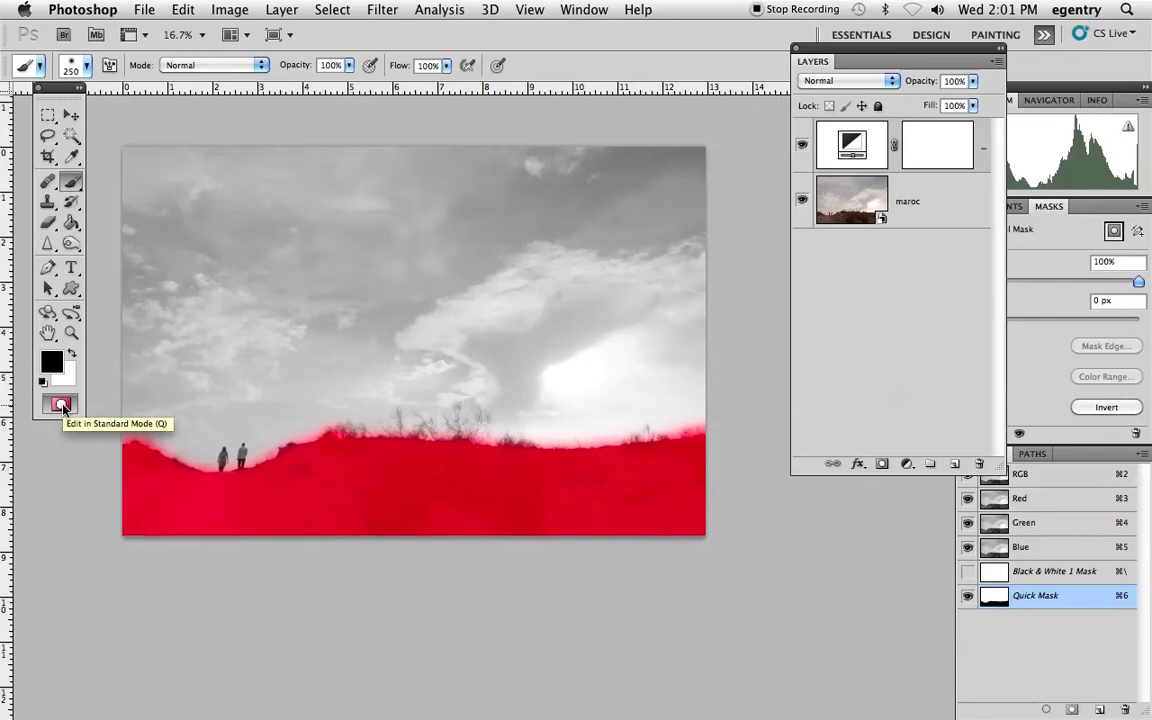
Exit Quick Mask to load the sky selection and move the adjustment panels nearer the image.
click(62, 405)
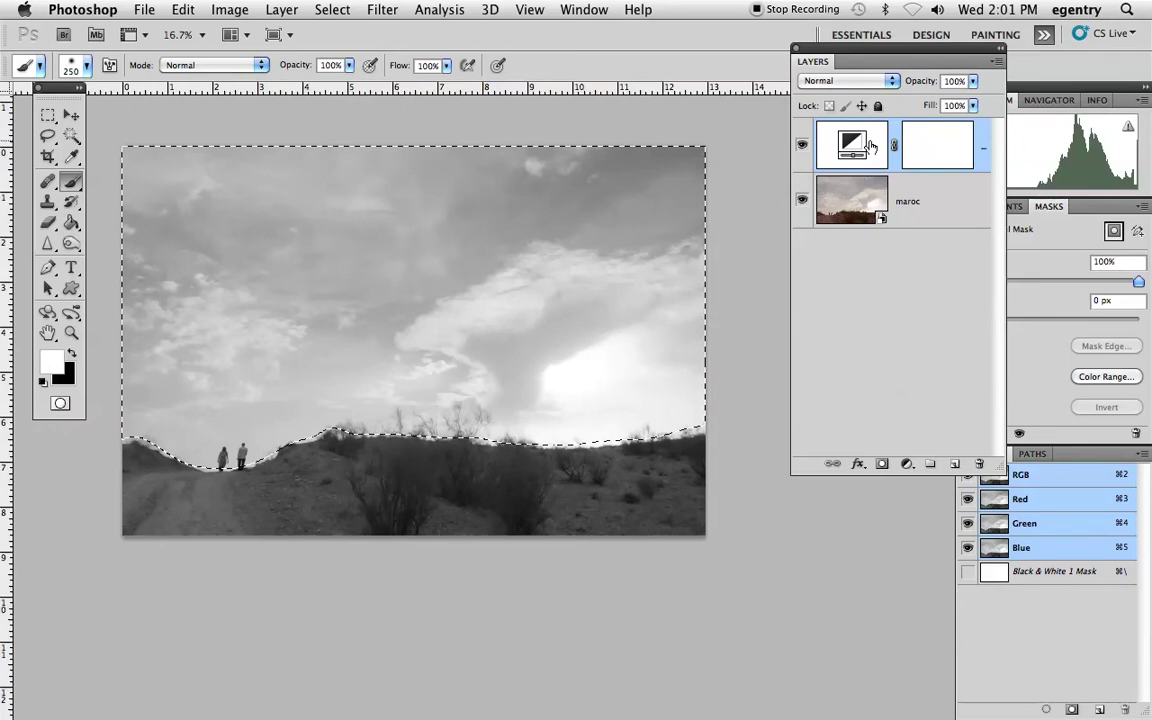
drag(925, 49, 864, 126)
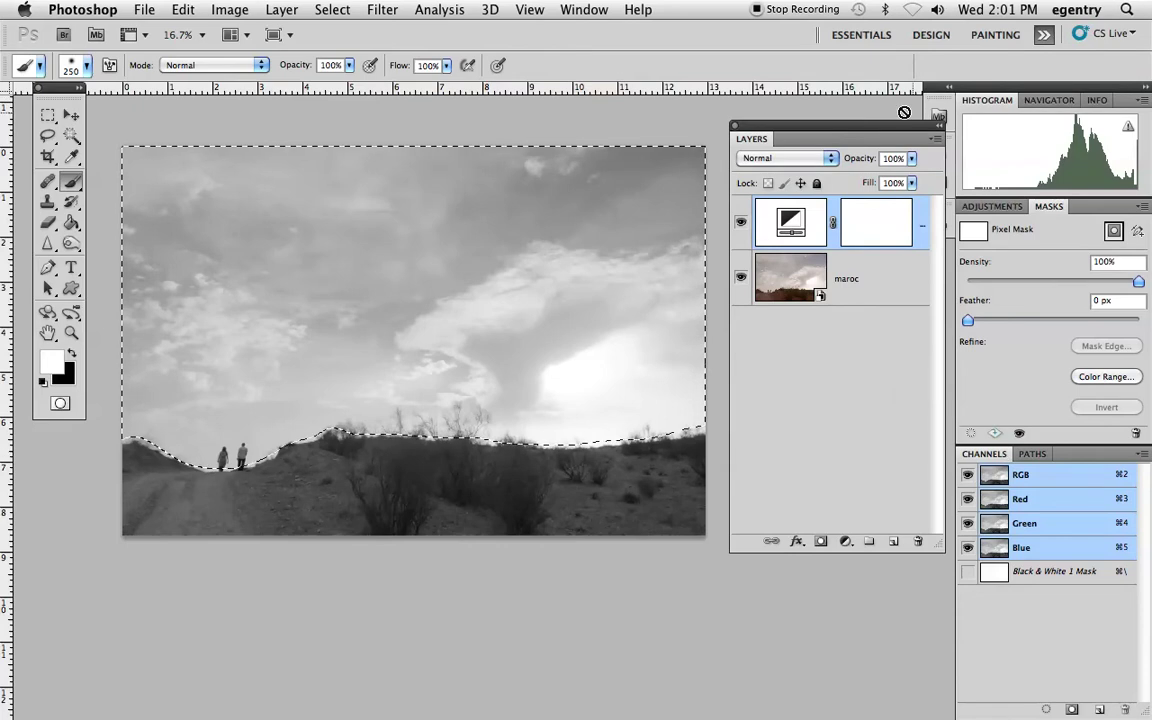
drag(963, 80, 930, 71)
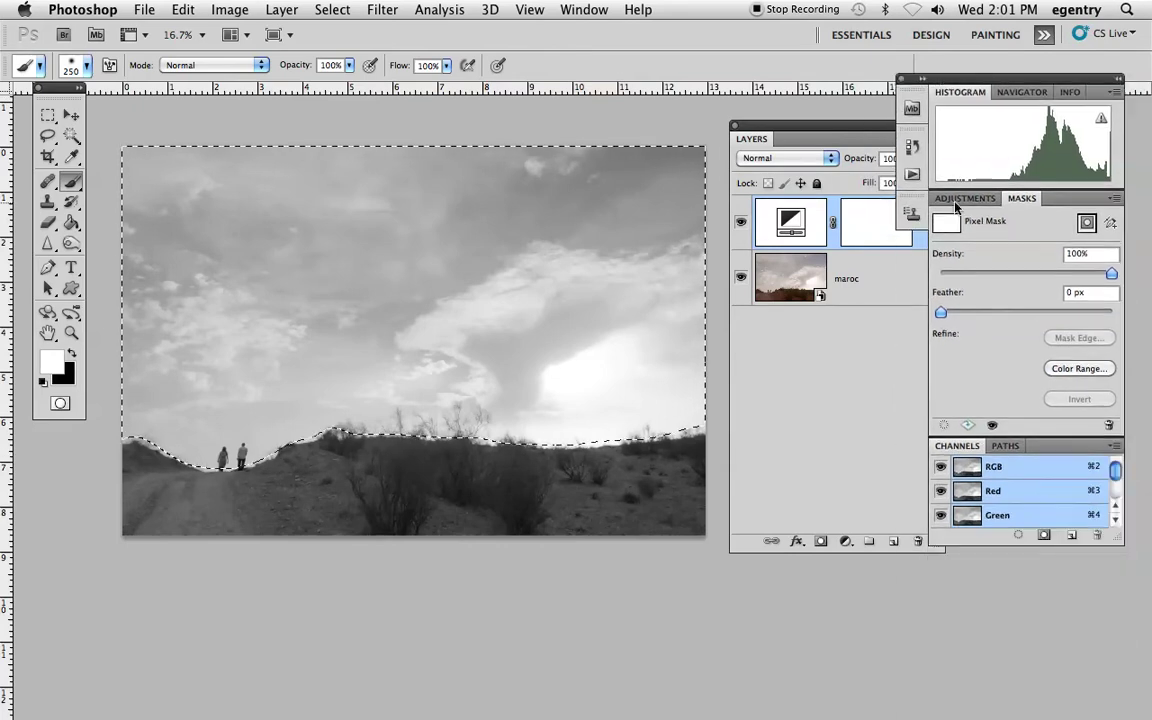
click(960, 198)
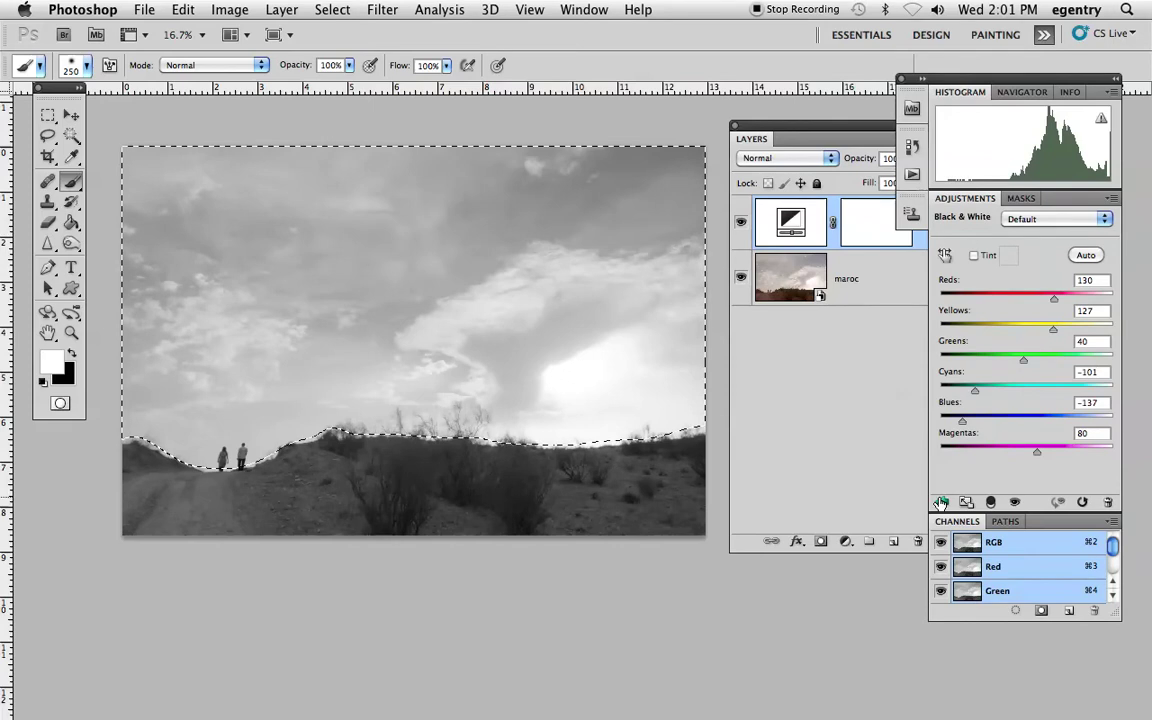
click(942, 502)
Add a Curves adjustment, moving the black point right and pulling the midtones down.
click(1037, 255)
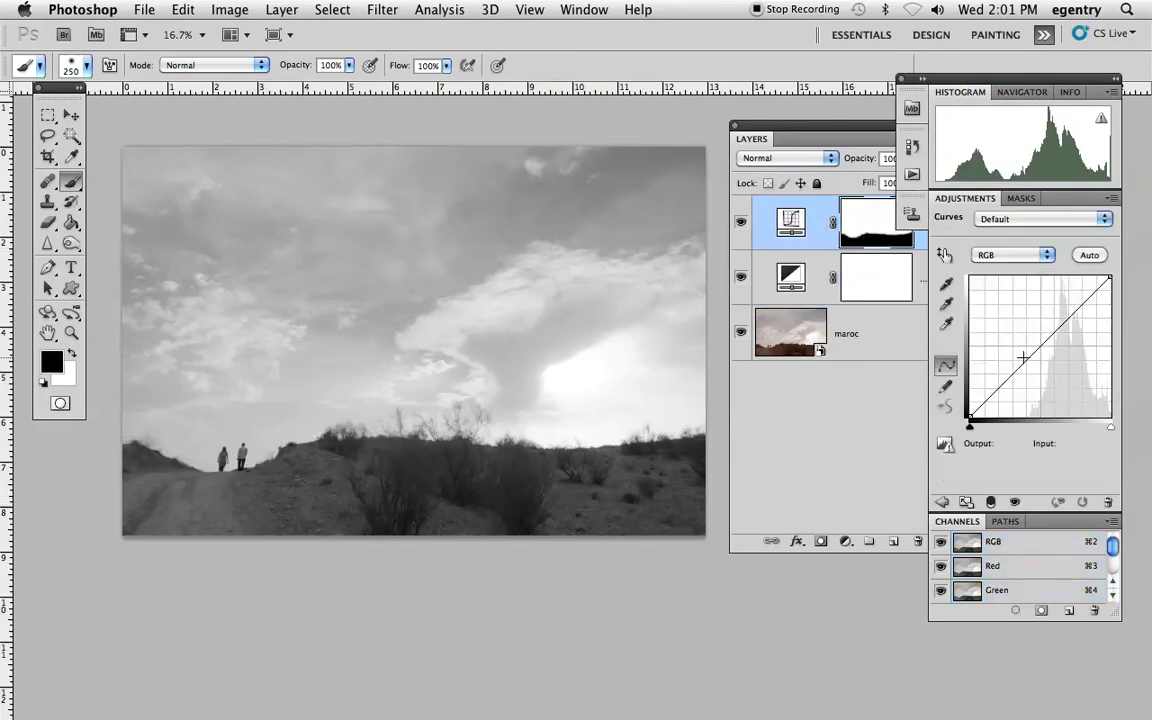
drag(970, 416, 1023, 419)
drag(1058, 358, 1058, 374)
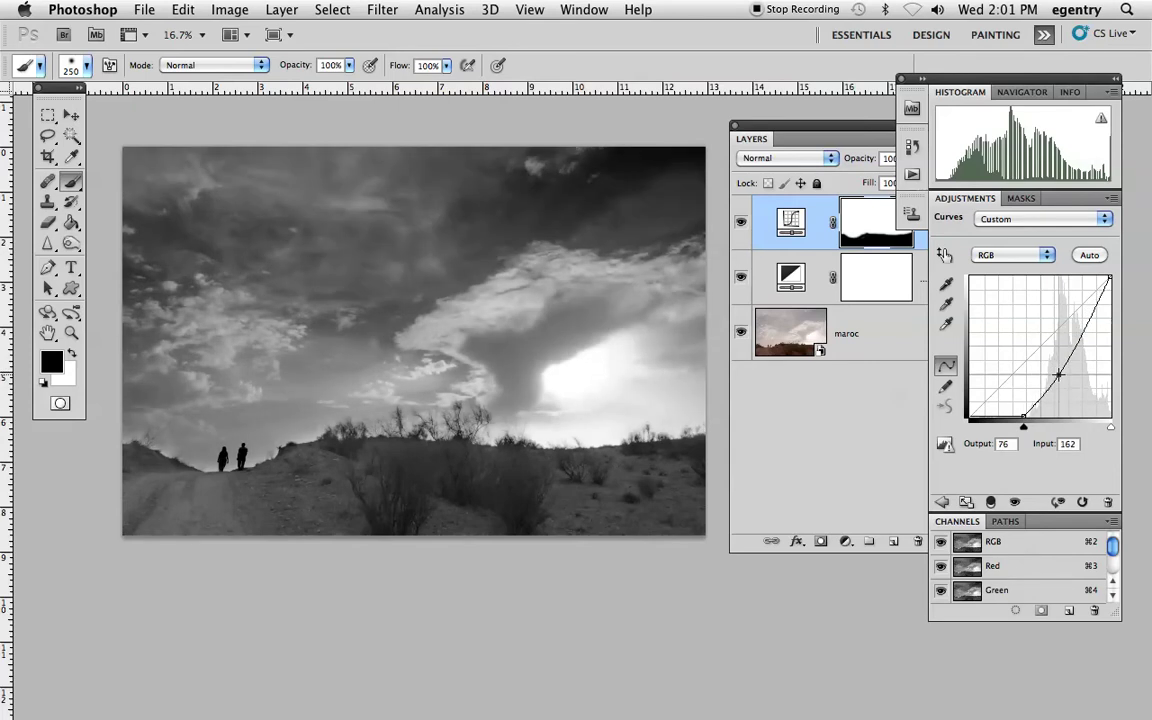
click(1086, 330)
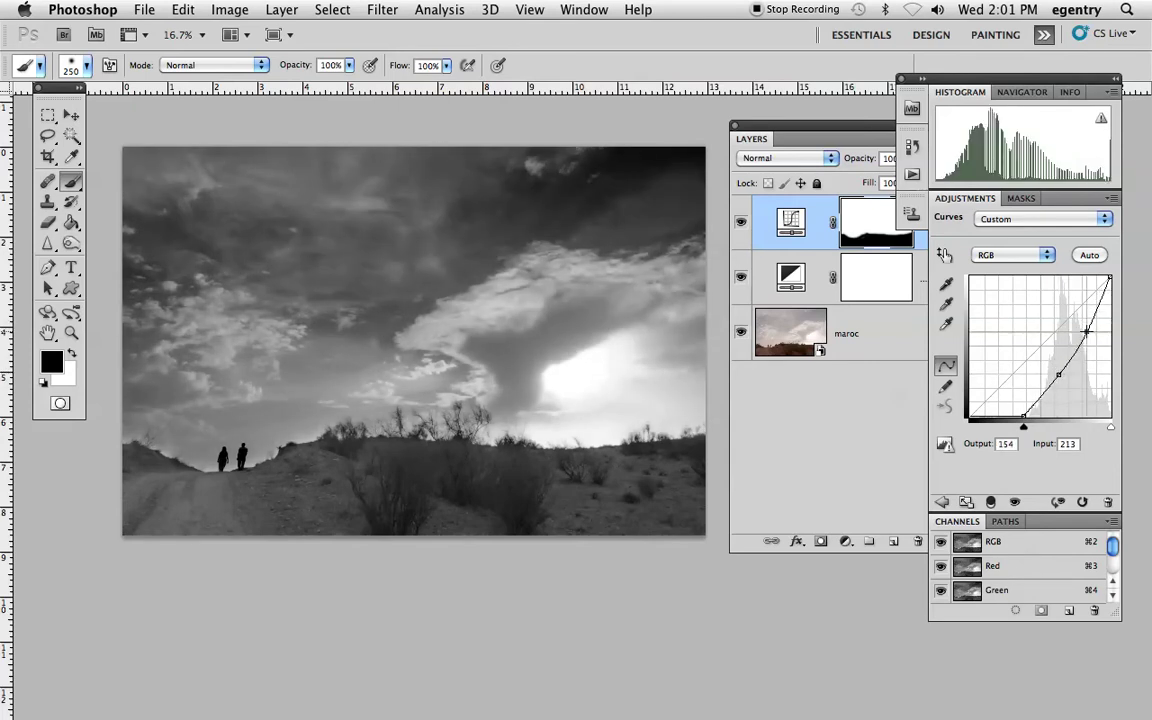
drag(1058, 374, 1059, 377)
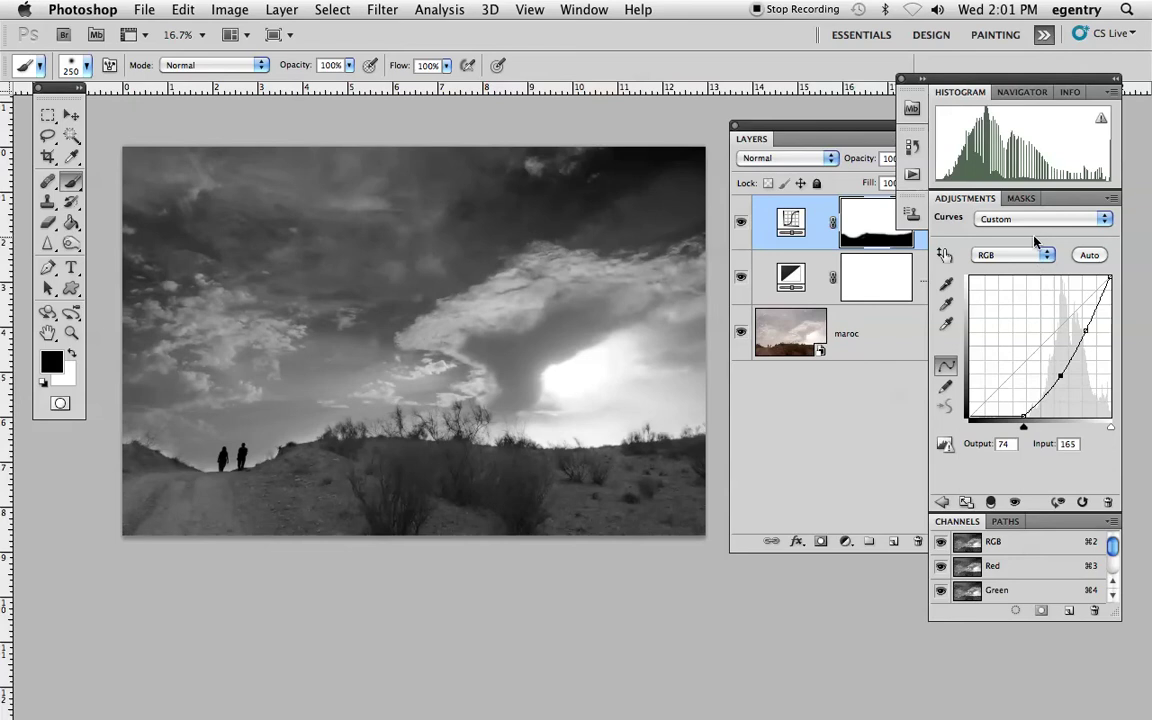
Feather the Curves layer's sky mask by 35 px and target the mask.
click(1021, 198)
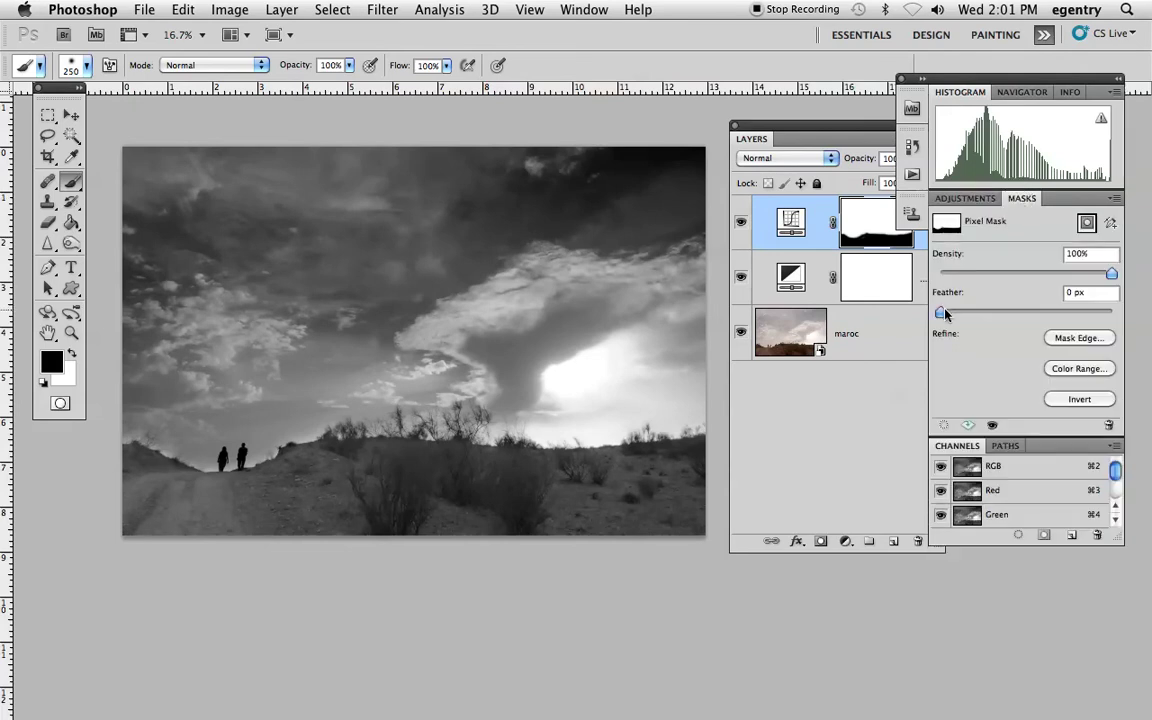
drag(945, 314, 1033, 315)
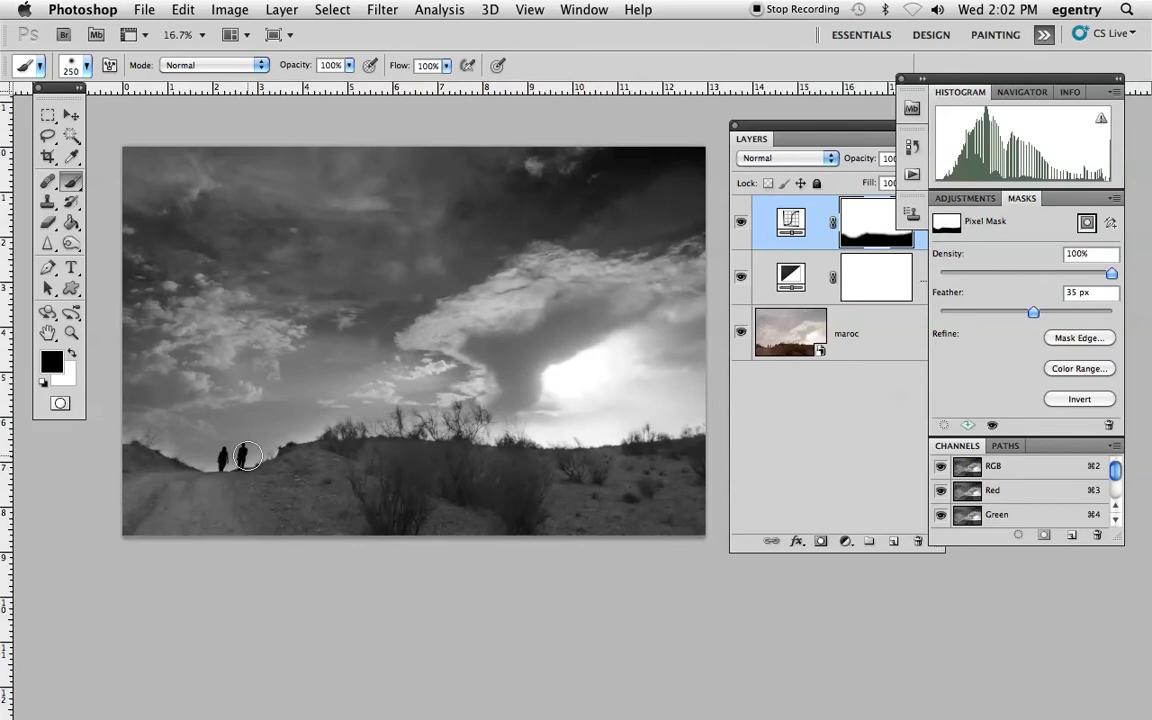
click(880, 216)
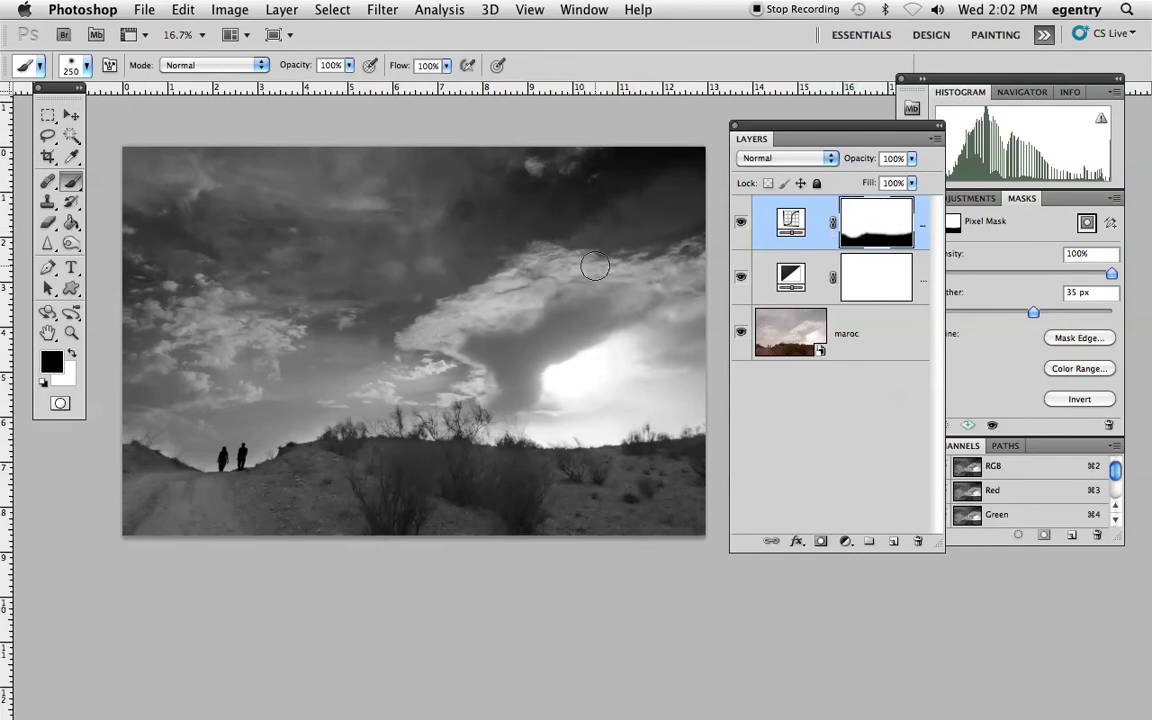
Zoom in on the walking man and paint black on the mask over his shirt.
scroll(234, 465, up, 3)
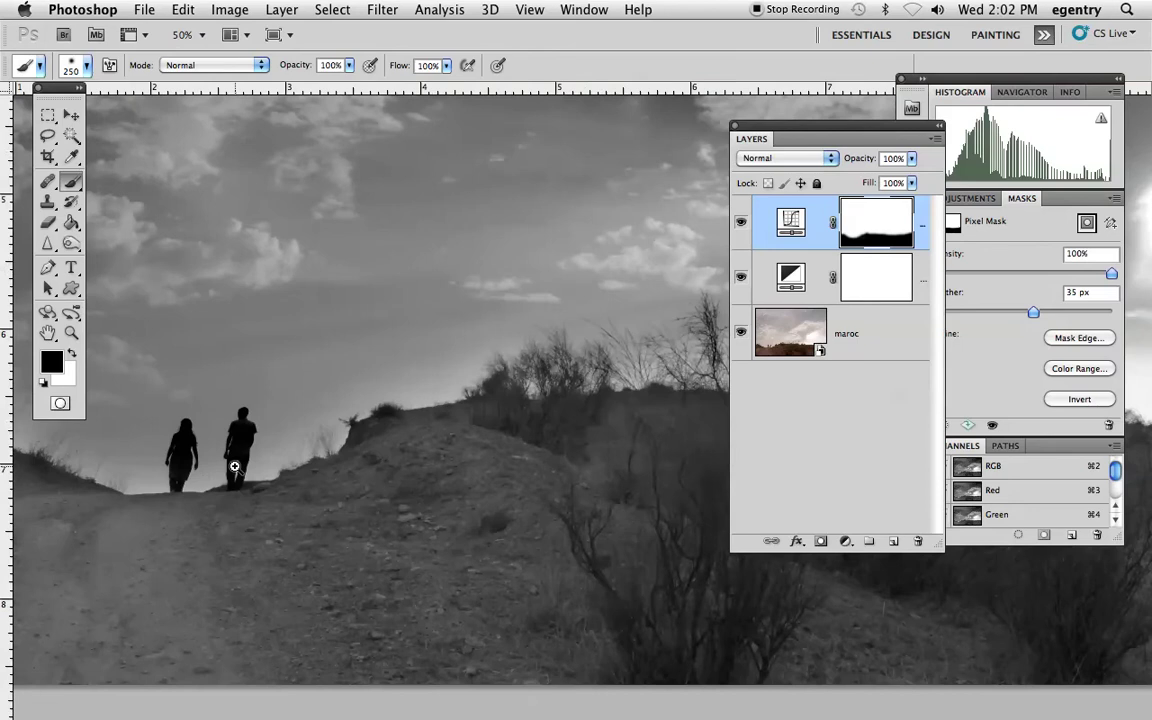
scroll(234, 465, up, 2)
drag(252, 365, 360, 365)
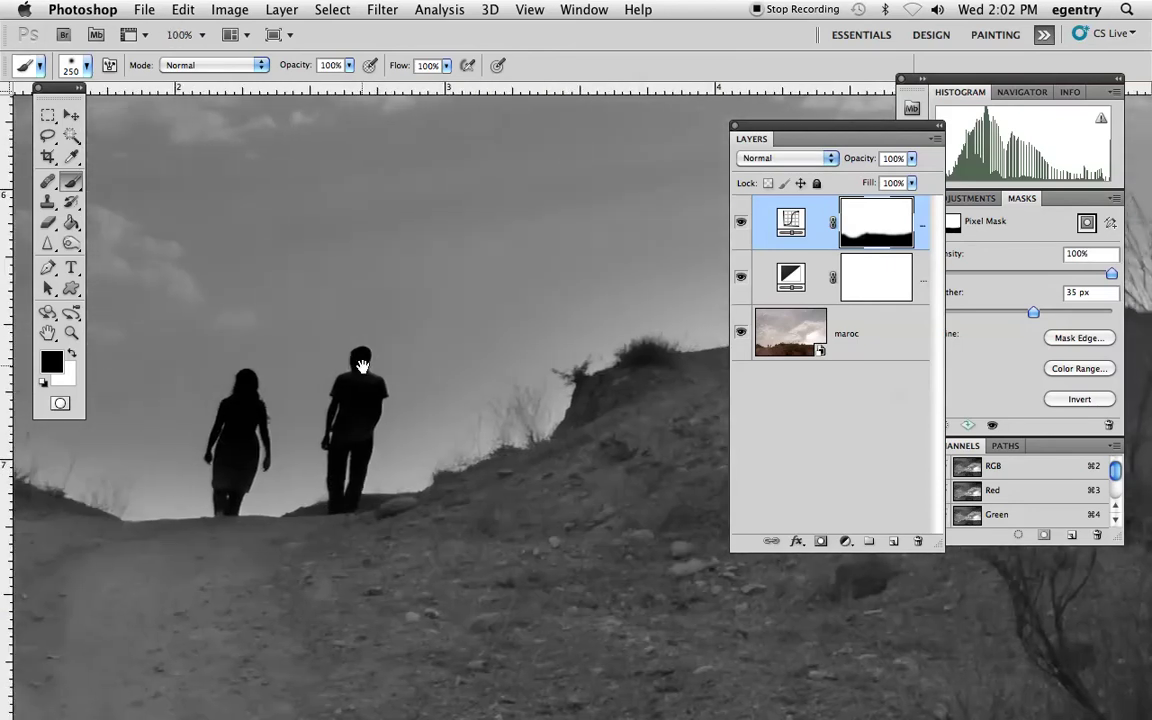
key(bracketleft)
key(bracketleft)
key(bracketleft)
key(bracketleft)
key(bracketleft)
key(bracketleft)
key(bracketleft)
key(bracketleft)
key(bracketleft)
key(bracketleft)
key(bracketleft)
key(bracketleft)
super+click(360, 371)
super+click(363, 311)
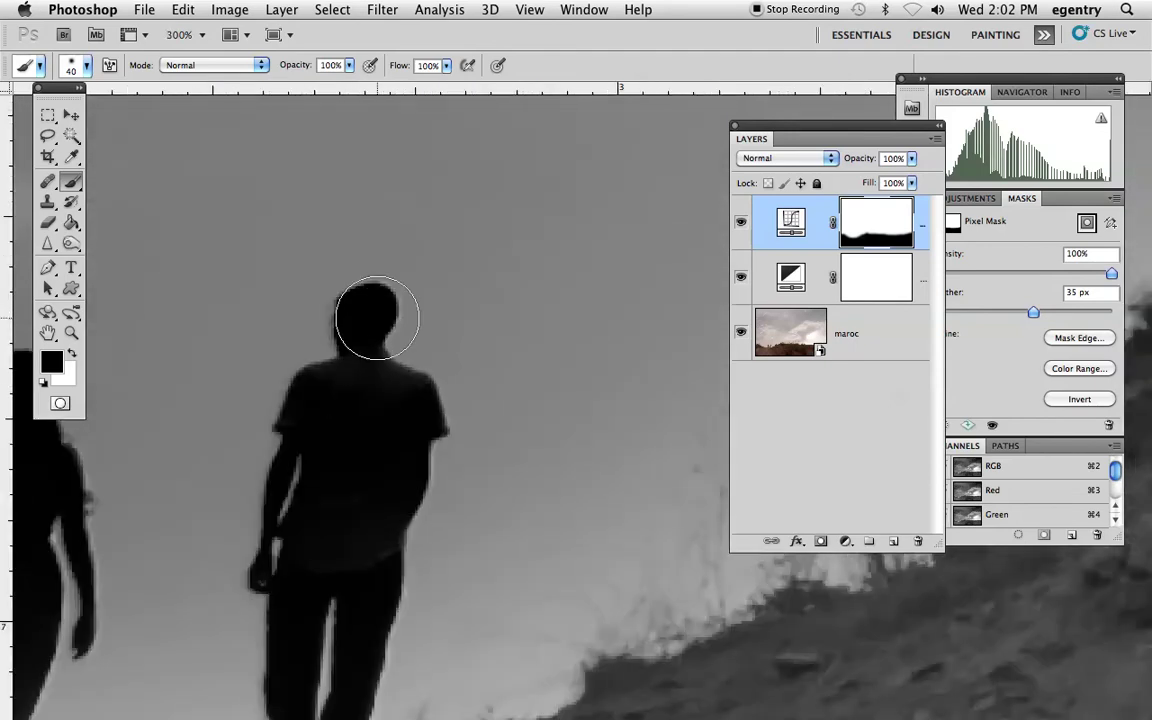
key(bracketleft)
key(bracketleft)
key(bracketleft)
key(bracketleft)
key(bracketleft)
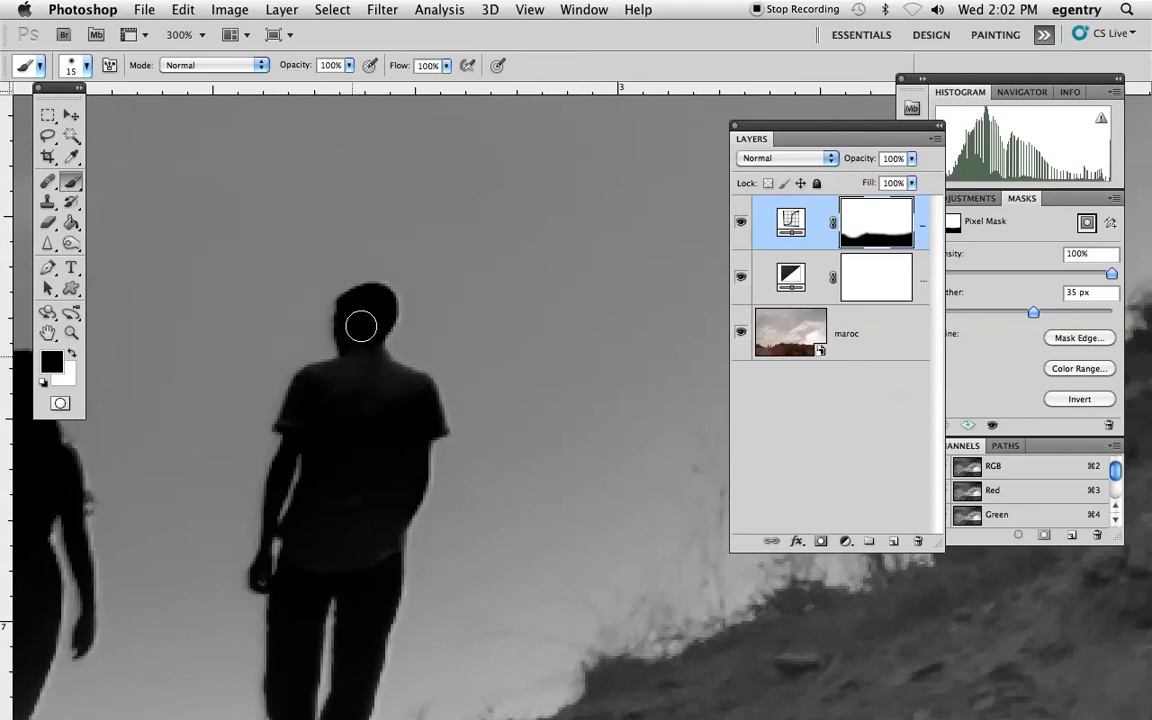
mouse_move(334, 397)
mouse_down()
mouse_move(340, 440)
mouse_move(380, 430)
mouse_up()
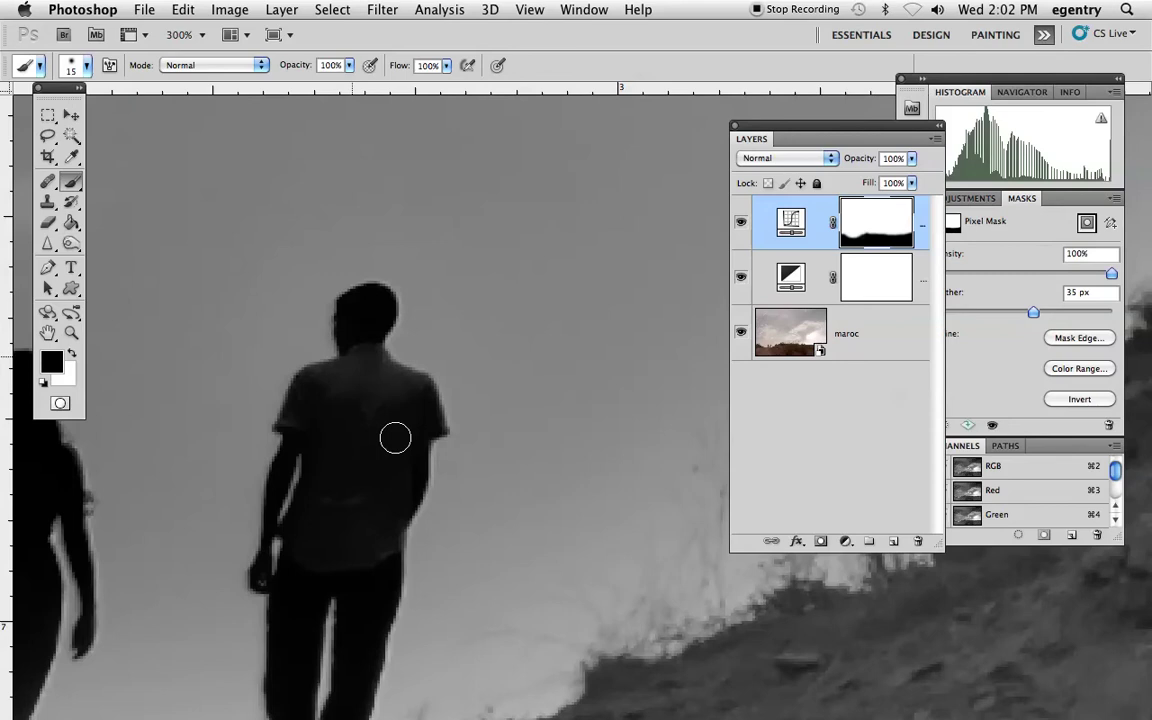
mouse_move(419, 481)
mouse_down()
mouse_move(357, 548)
mouse_move(373, 404)
mouse_move(328, 439)
mouse_move(319, 427)
mouse_move(255, 520)
mouse_move(373, 496)
mouse_move(391, 563)
mouse_up()
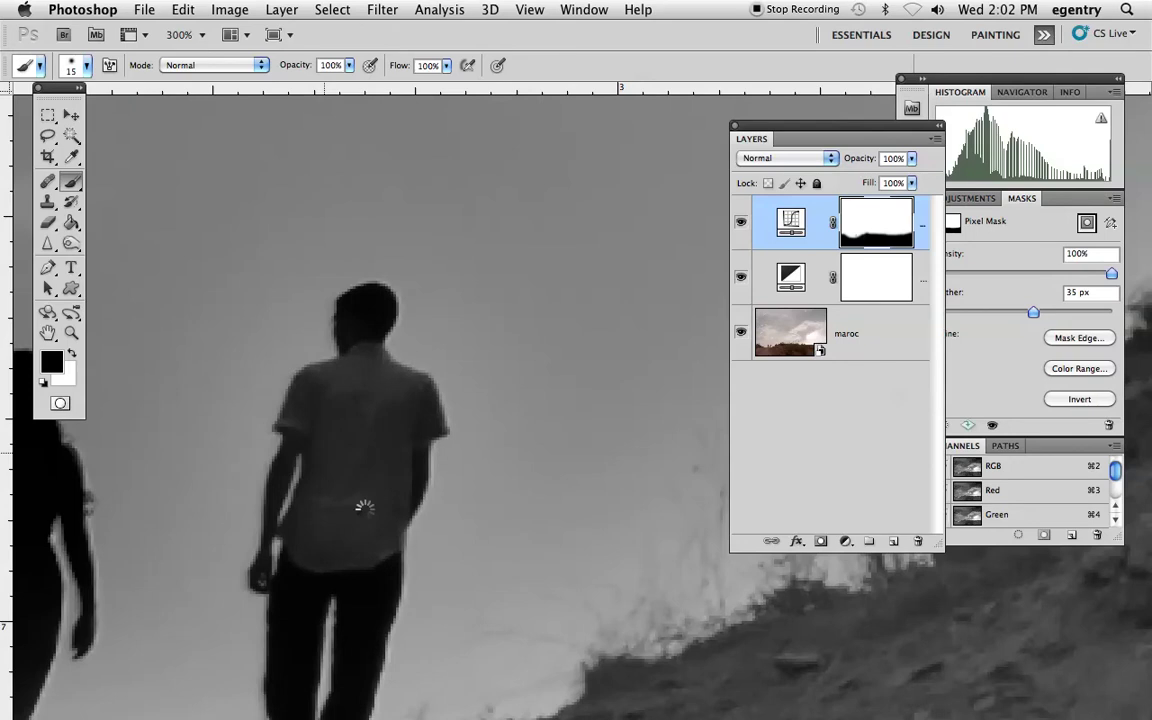
scroll(360, 437, down, 5)
mouse_move(349, 297)
mouse_down()
mouse_move(314, 483)
mouse_move(368, 298)
mouse_move(373, 525)
mouse_move(420, 347)
mouse_move(368, 332)
mouse_move(352, 185)
mouse_move(311, 249)
mouse_move(319, 331)
mouse_up()
Paint the mask over the woman with a 25 px brush at 16% opacity, then the man's head.
drag(401, 180, 540, 327)
key(bracketright)
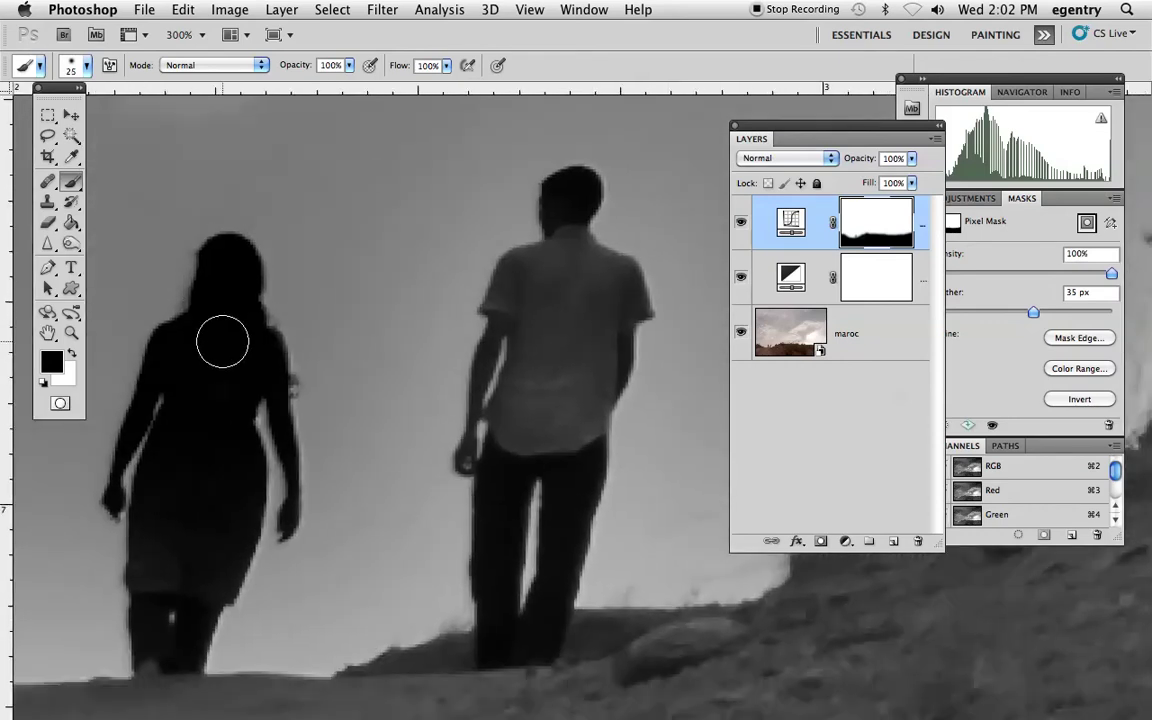
mouse_move(224, 257)
mouse_down()
mouse_move(209, 575)
mouse_move(214, 430)
mouse_move(174, 512)
mouse_move(232, 243)
mouse_up()
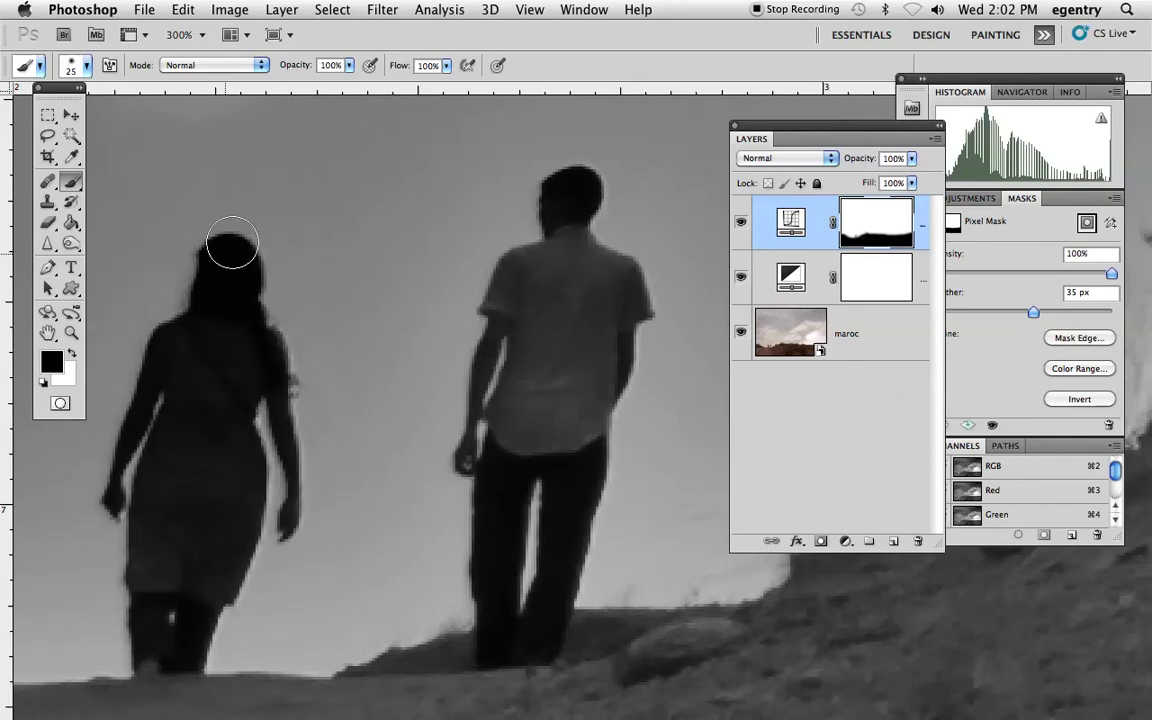
click(349, 65)
drag(326, 78, 254, 80)
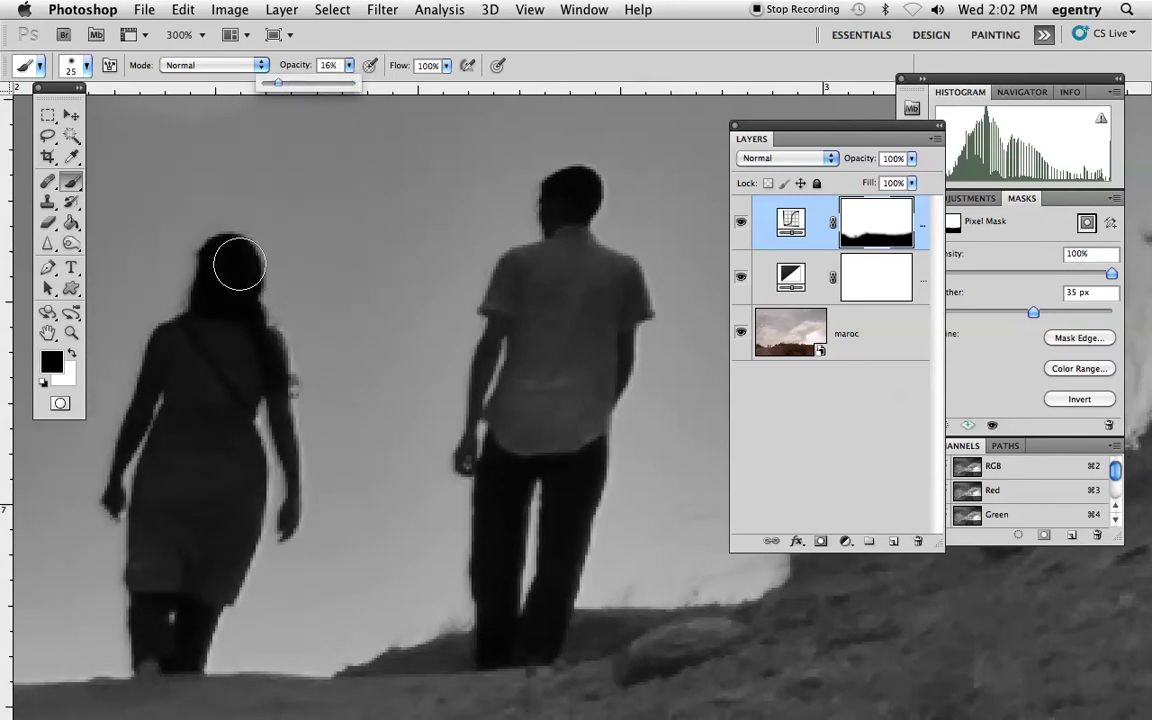
mouse_move(258, 318)
mouse_down()
mouse_move(292, 407)
mouse_move(301, 485)
mouse_move(275, 524)
mouse_move(227, 362)
mouse_move(201, 334)
mouse_move(150, 412)
mouse_move(163, 477)
mouse_up()
drag(560, 185, 563, 243)
Fit the whole desert photo on screen with Cmd+0 and nudge it slightly left.
key(super+0)
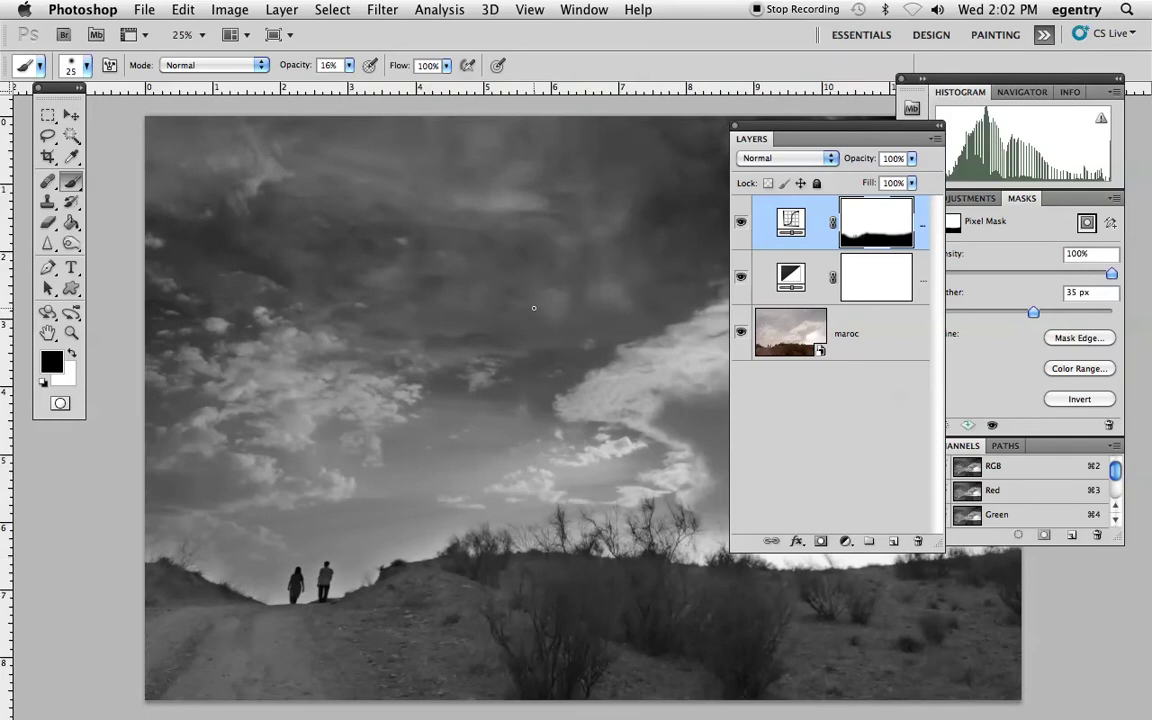
drag(436, 270, 373, 260)
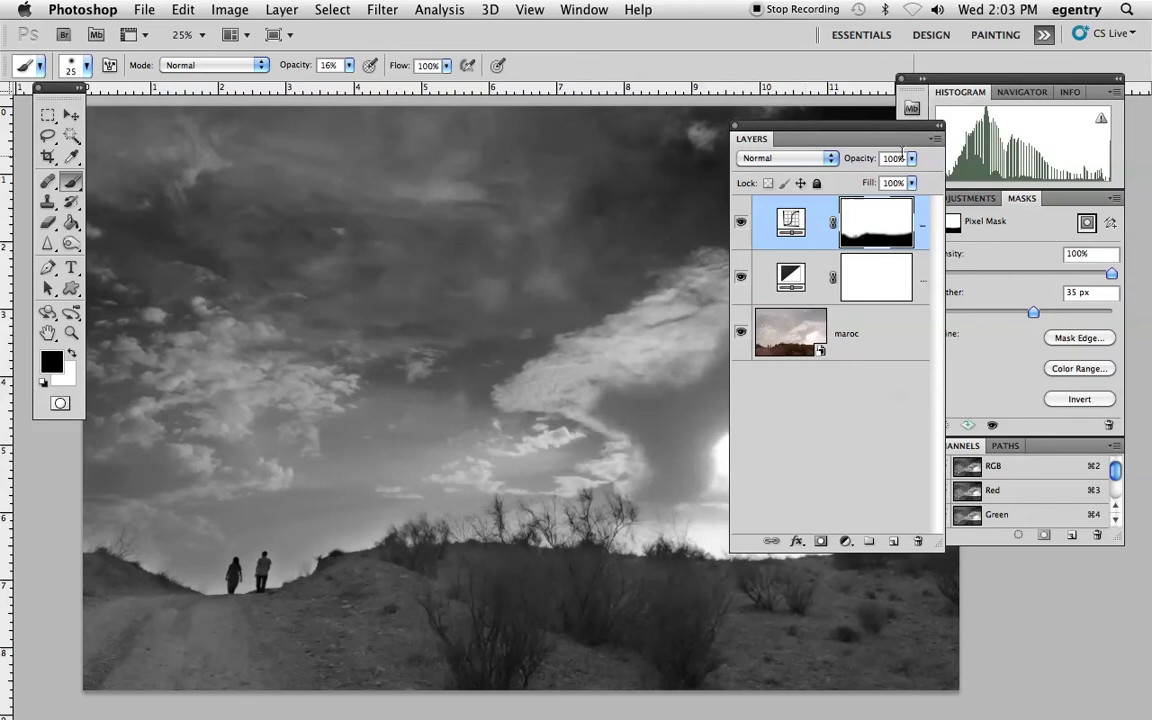
Create a Solid Color fill layer named Sepia using the Color blend mode.
click(278, 9)
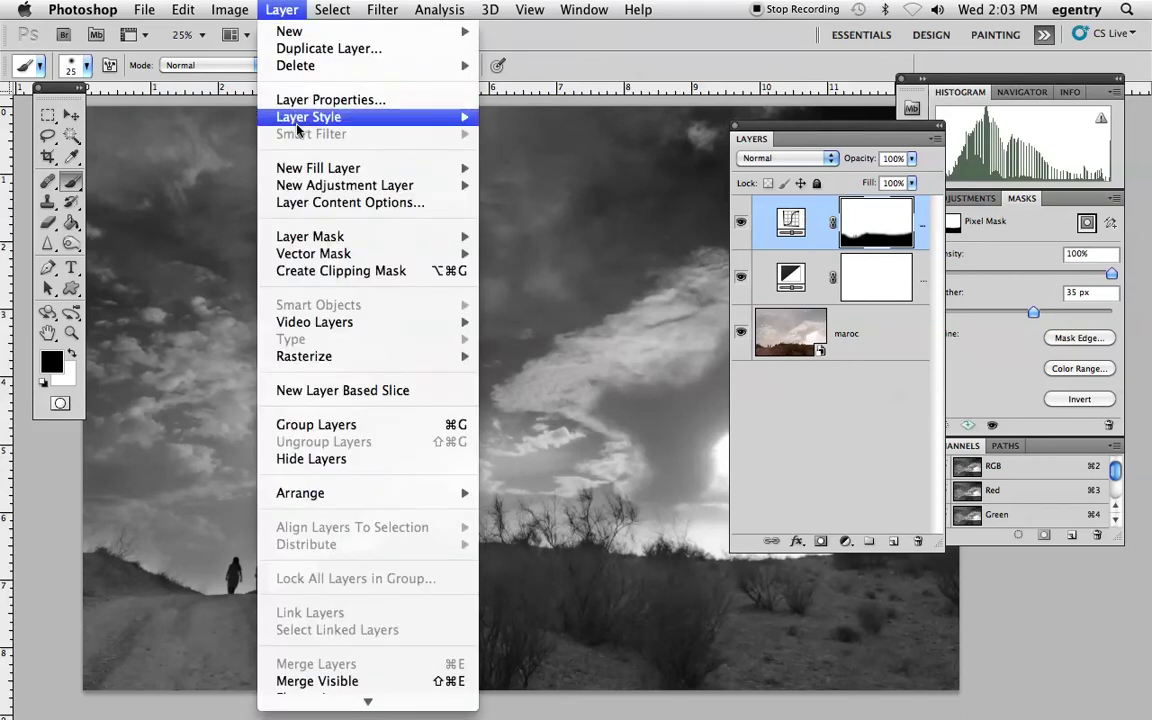
mouse_move(305, 168)
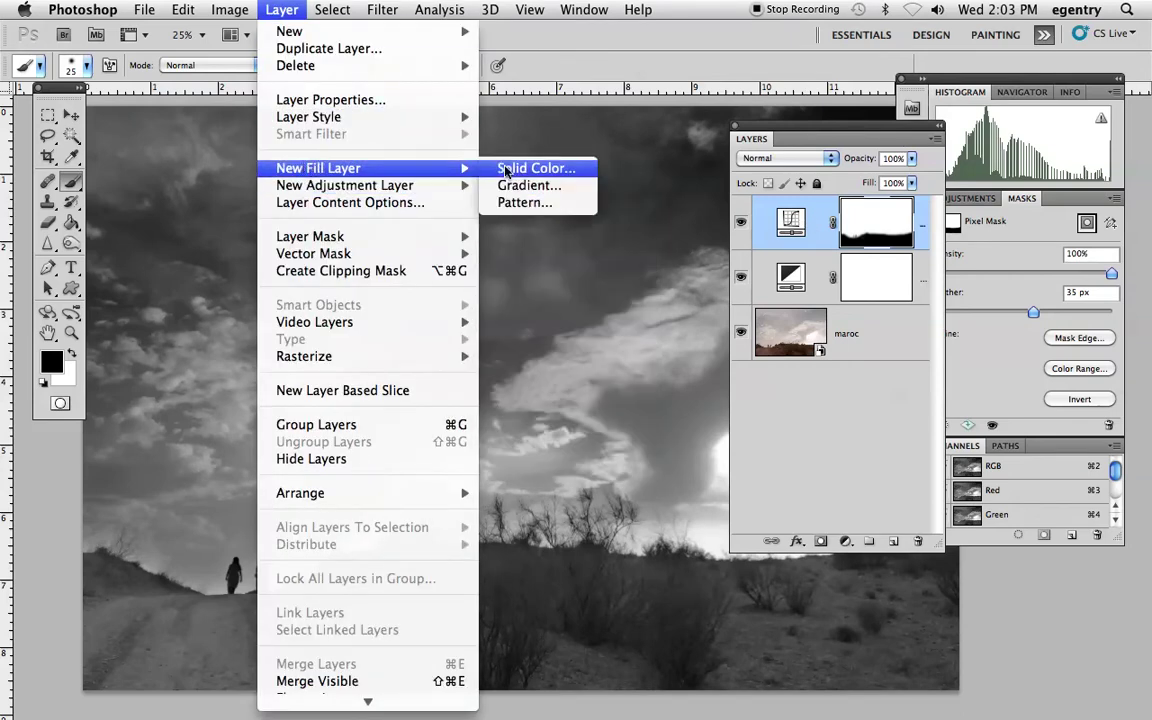
click(535, 168)
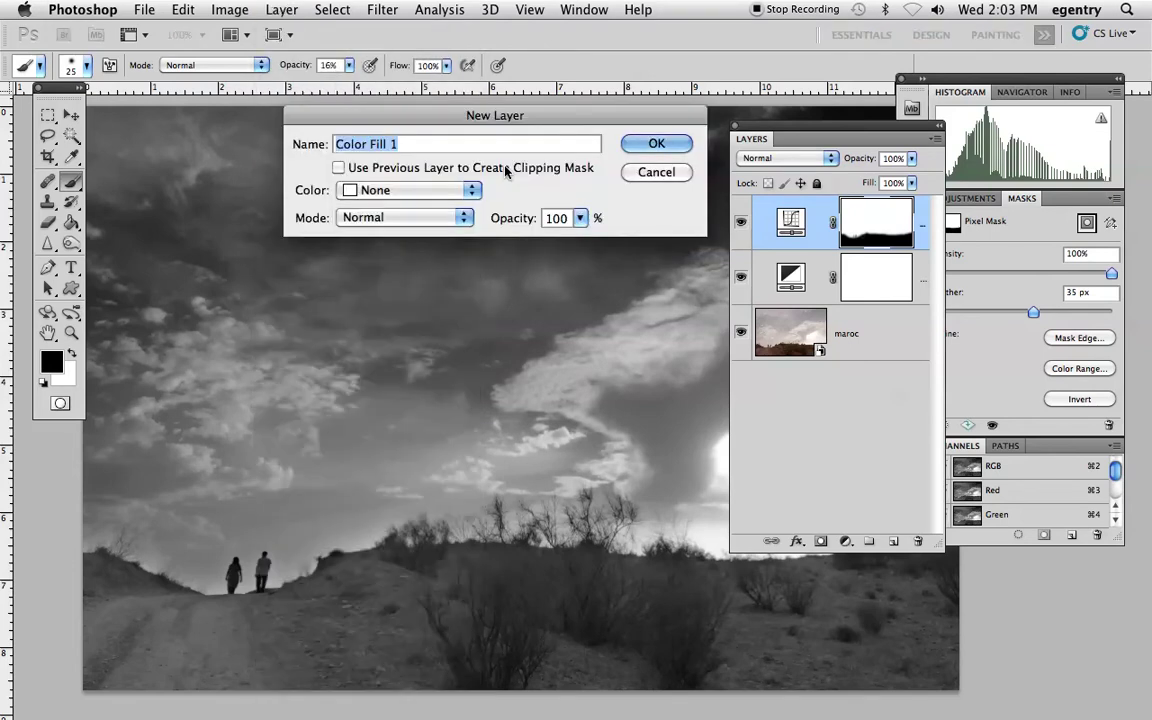
text(Sepia)
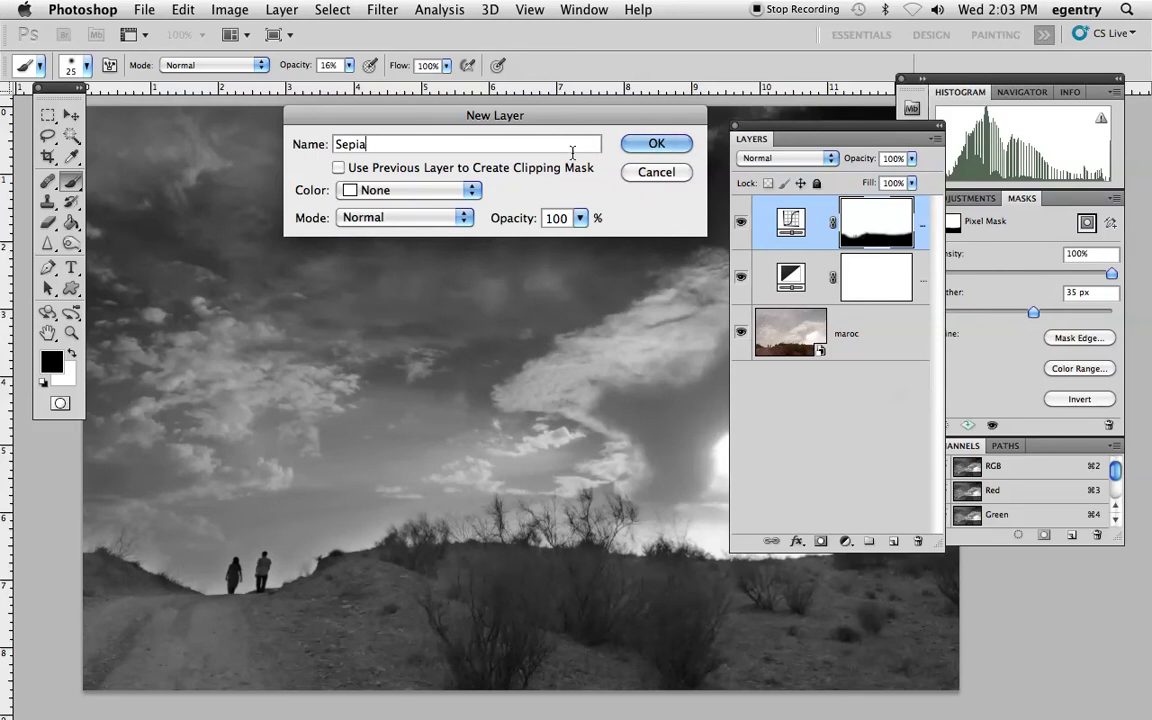
click(380, 219)
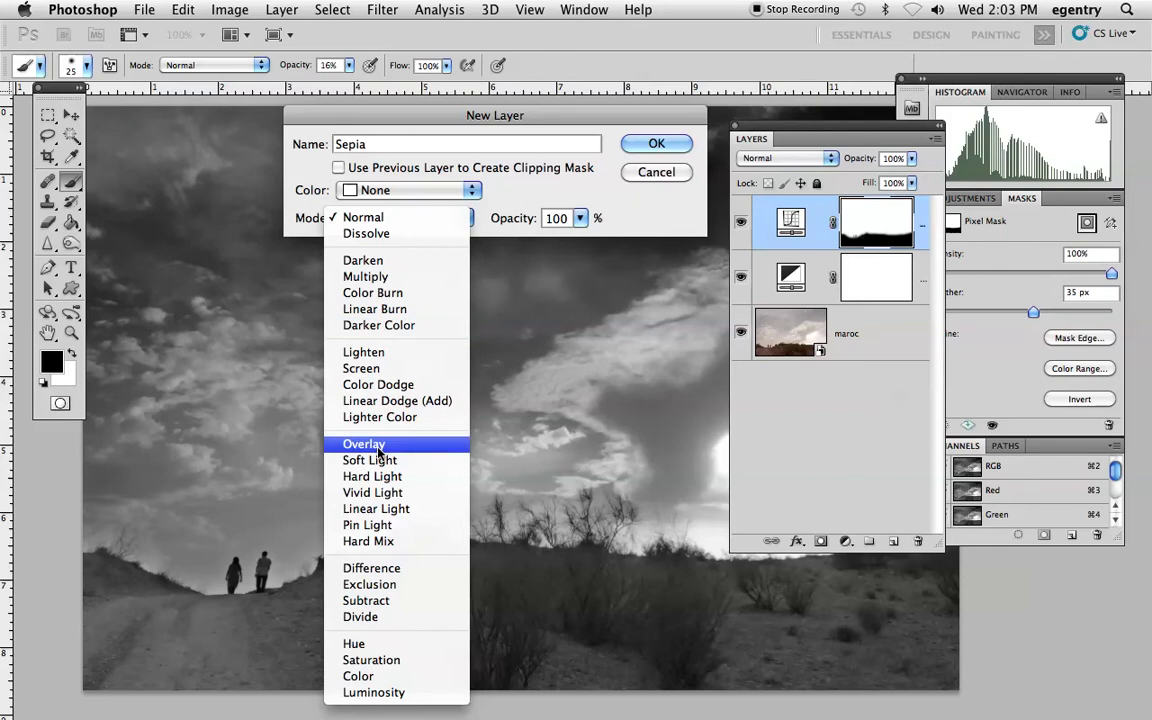
click(352, 683)
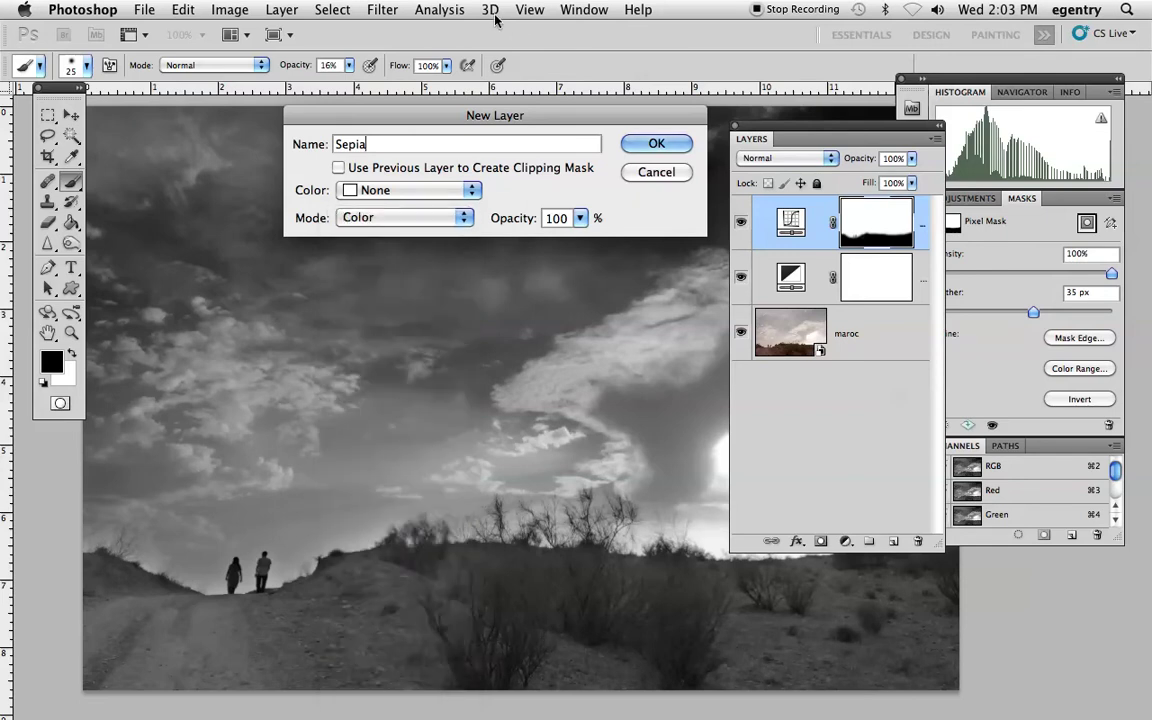
click(656, 143)
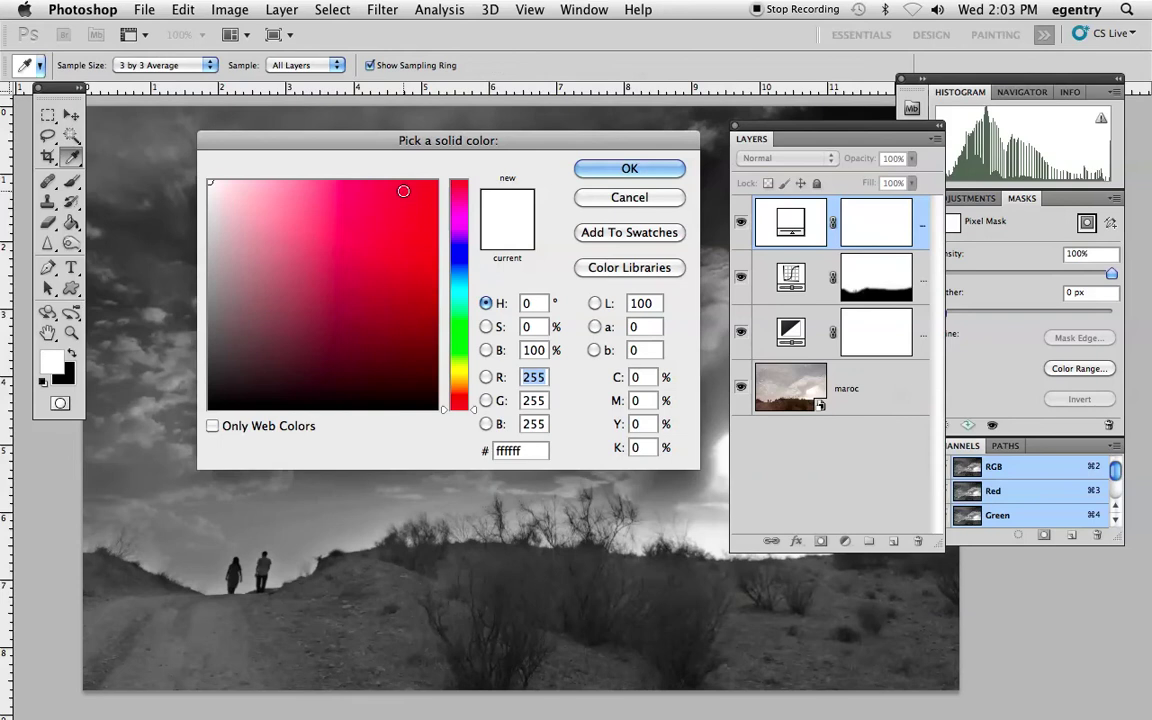
Choose hue 38 and the orange-brown #7b5004 as the Sepia layer's fill colour.
drag(419, 145, 836, 236)
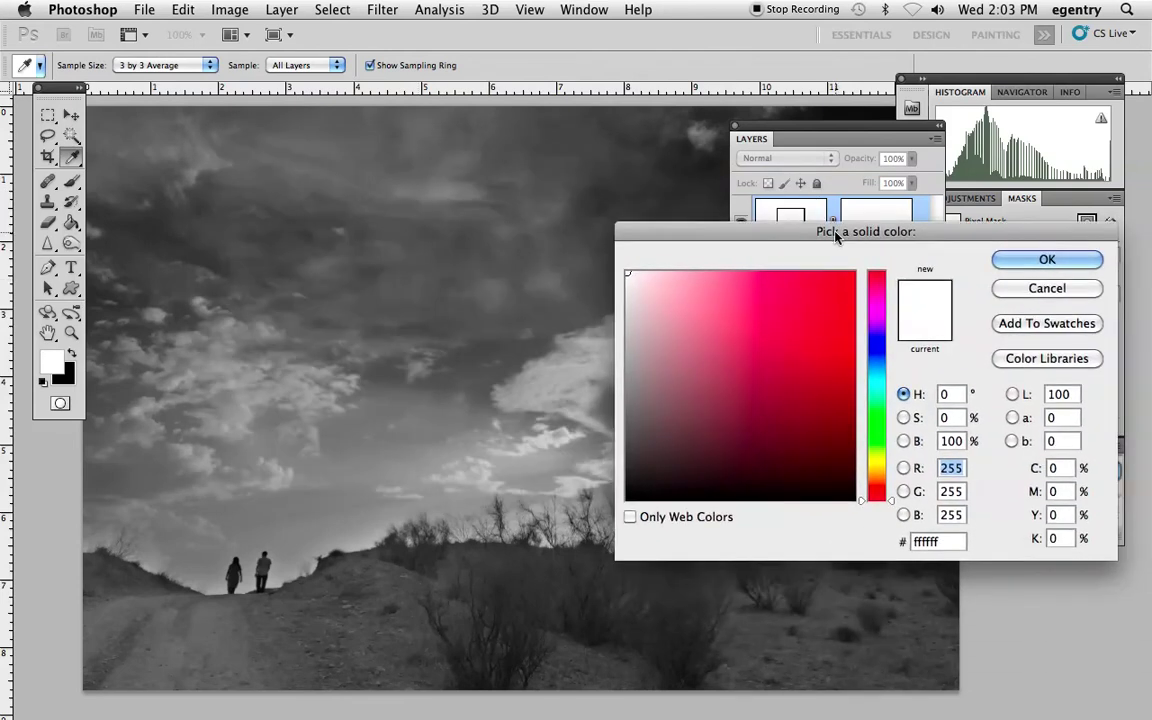
click(876, 478)
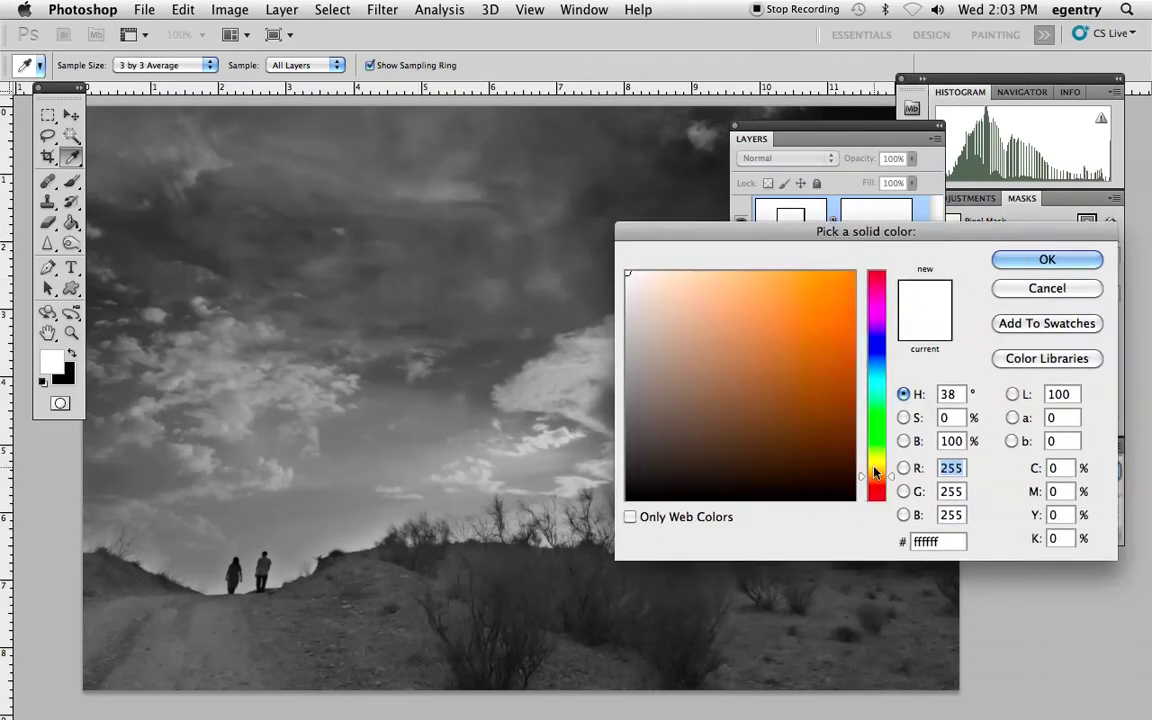
drag(848, 453, 798, 466)
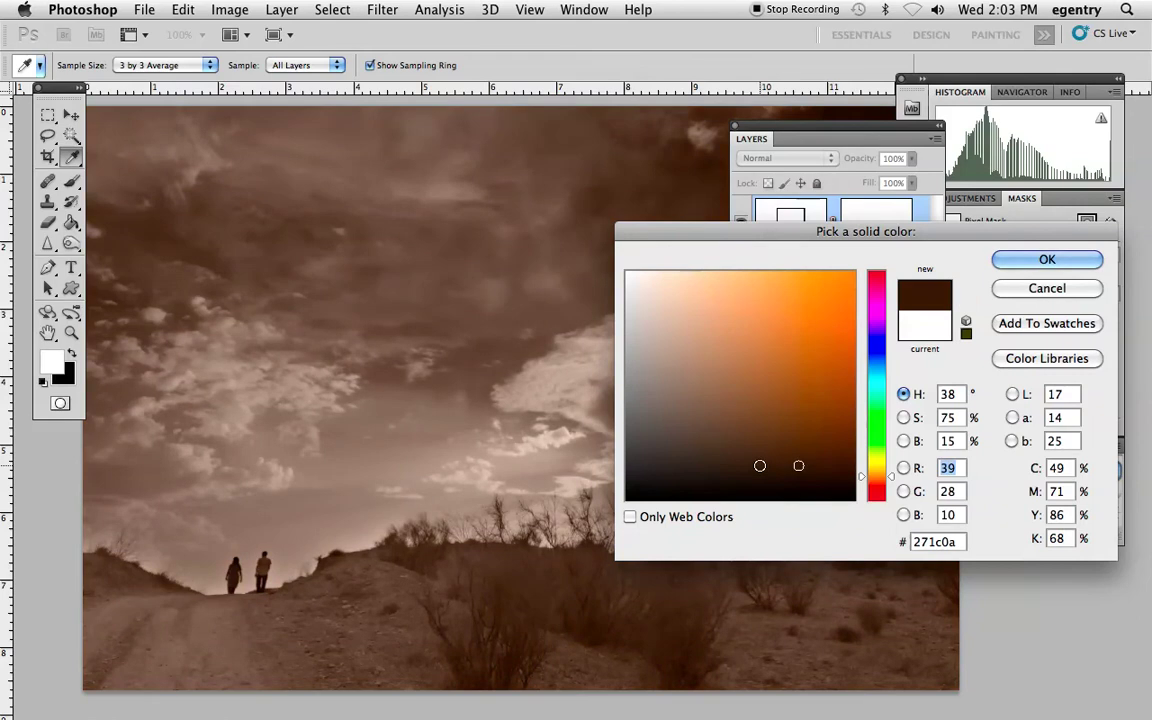
click(840, 409)
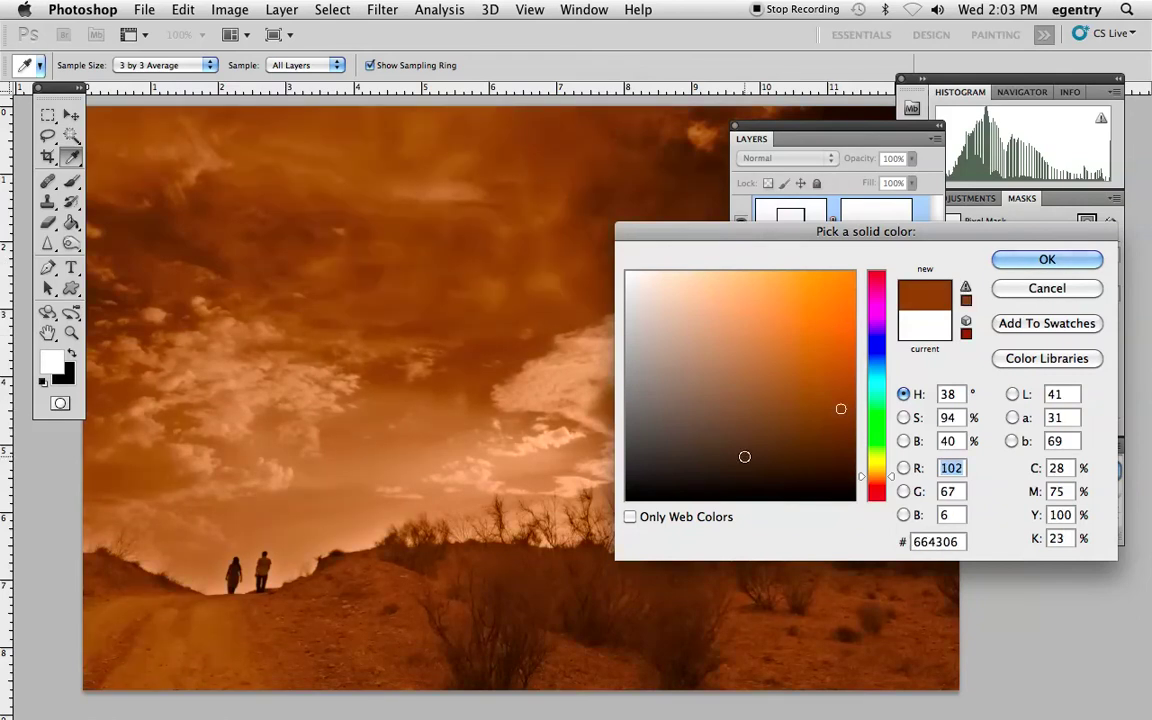
click(834, 465)
click(778, 457)
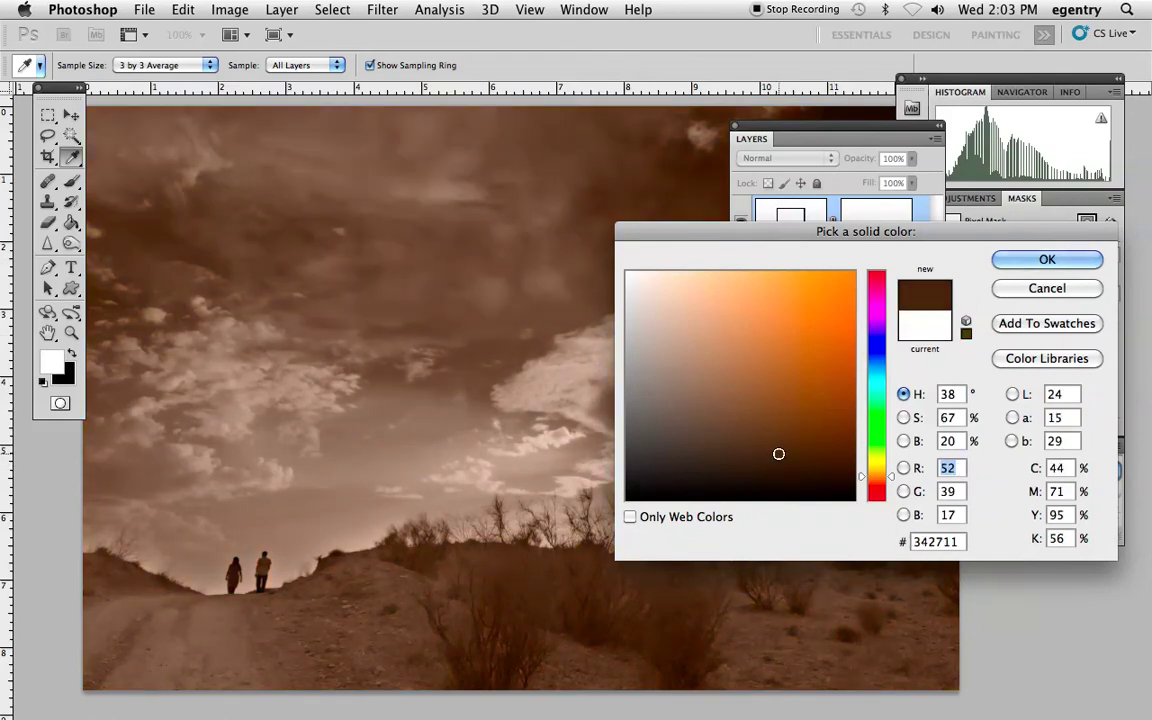
click(847, 390)
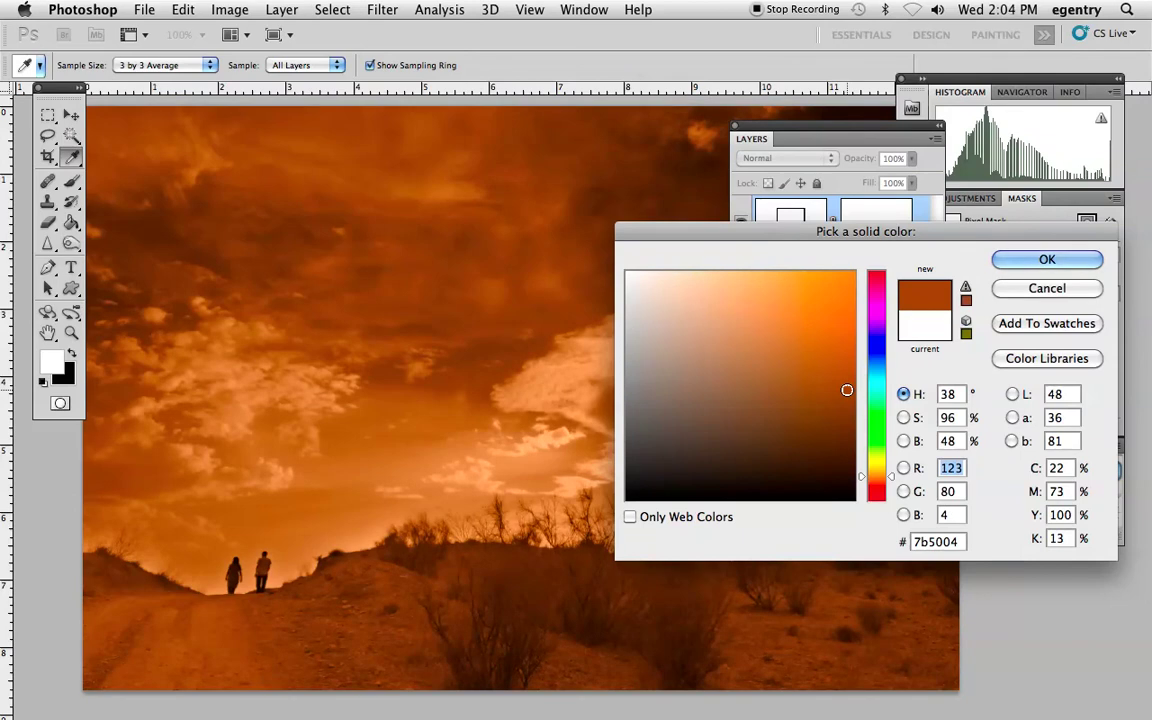
click(1047, 260)
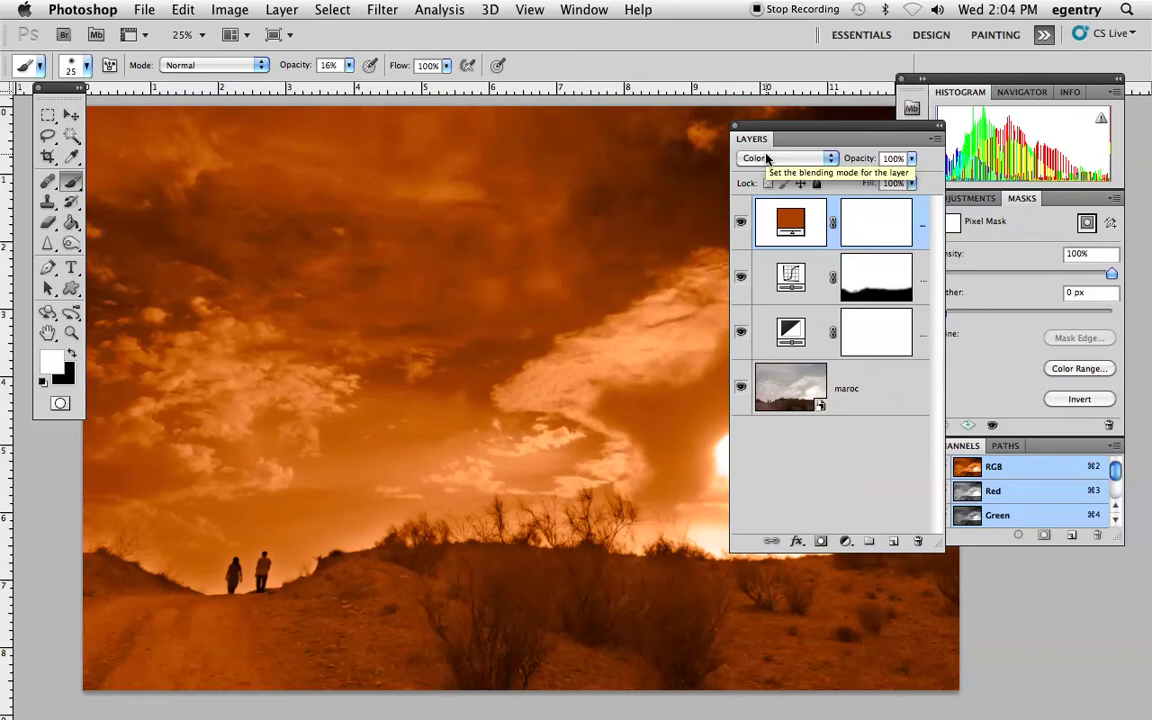
Set the Sepia layer's opacity to 31% for a subtle sepia tone.
click(911, 160)
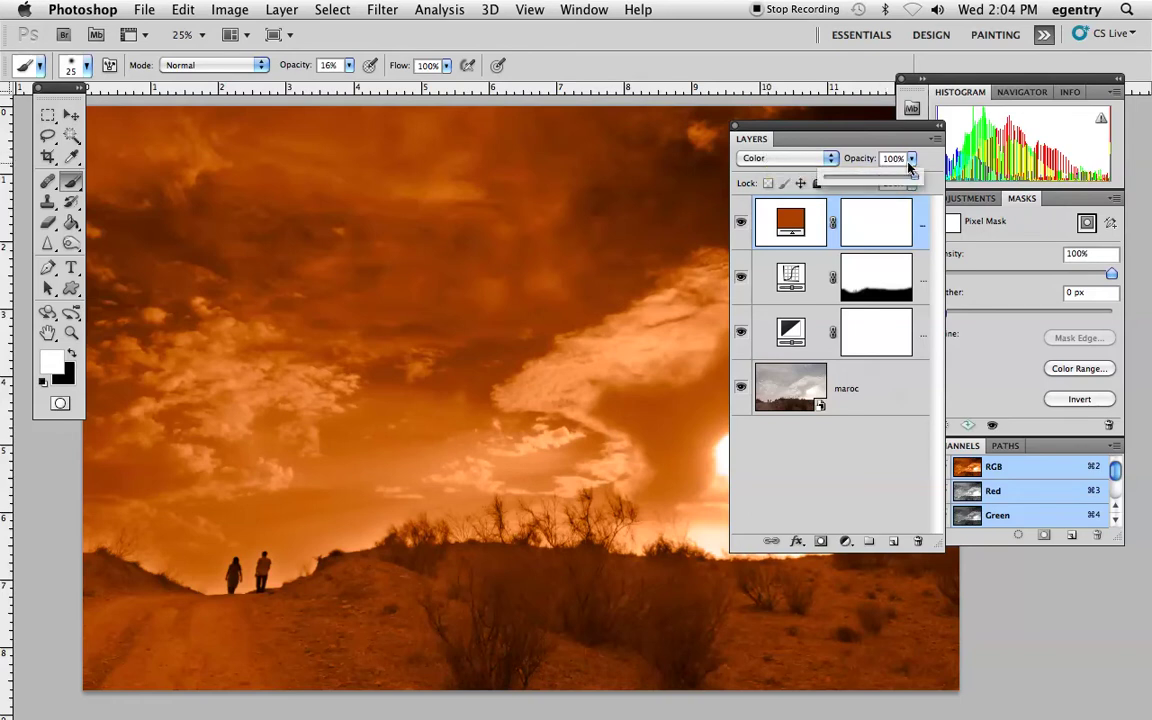
drag(912, 180, 850, 196)
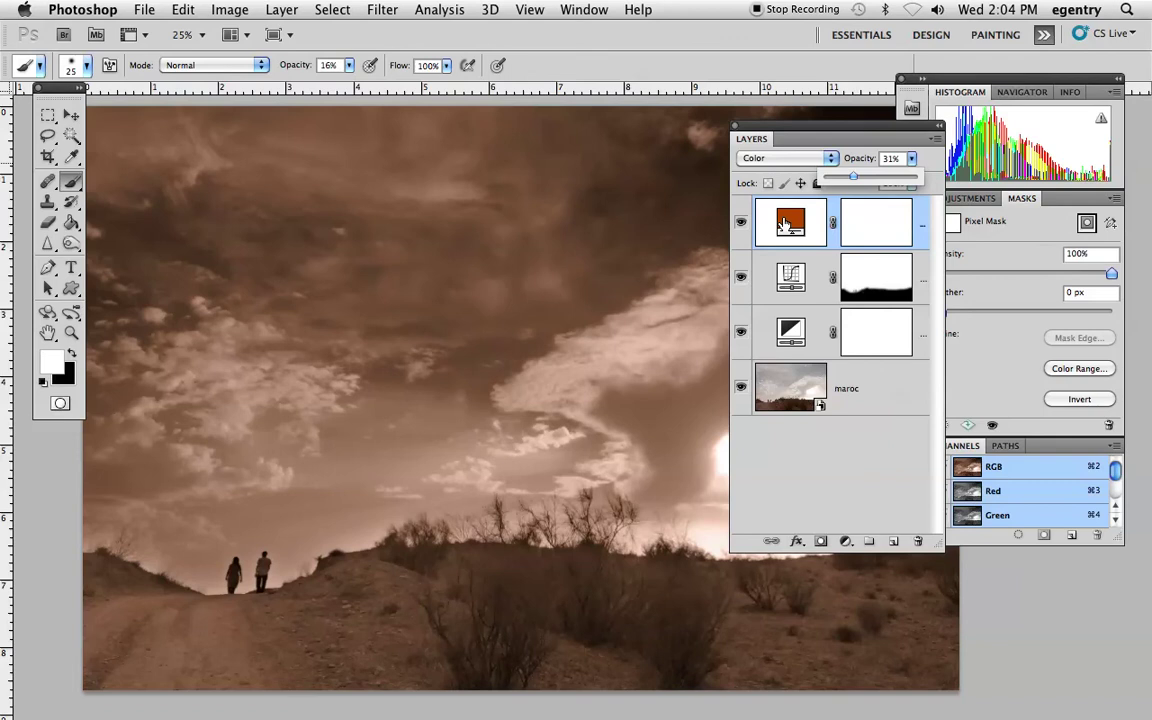
Re-tune the sky Curves layer's RGB curve, setting a point at input 175, output 73.
click(905, 283)
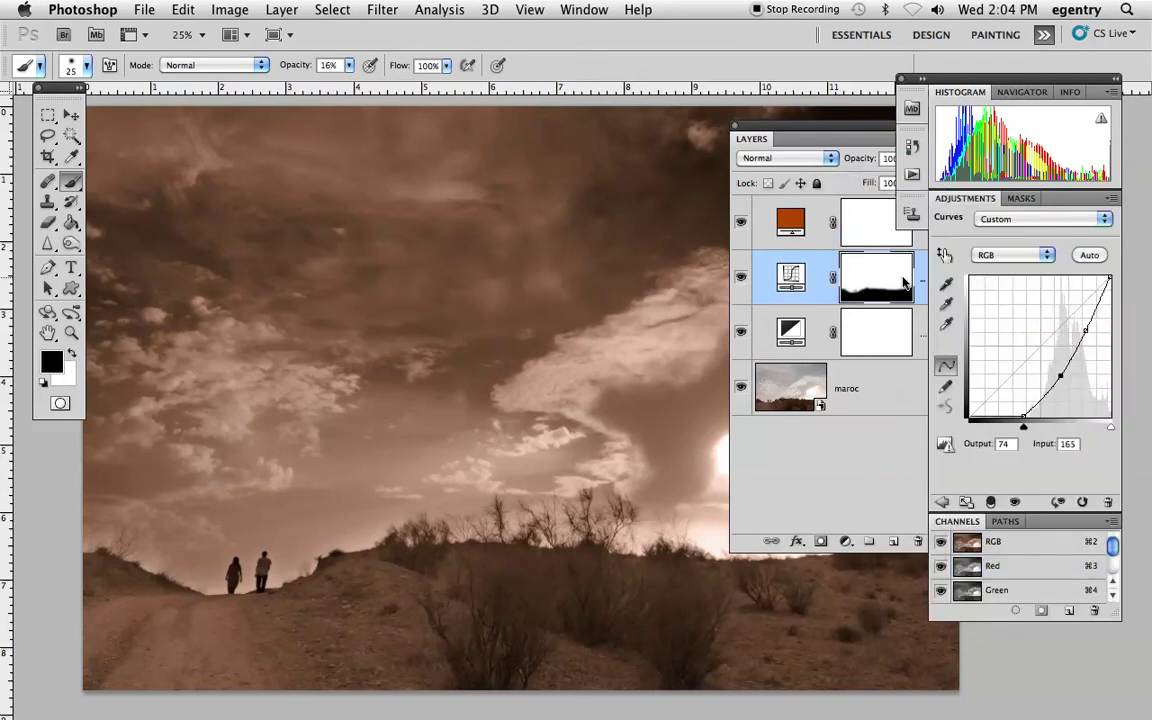
drag(1058, 375, 1064, 375)
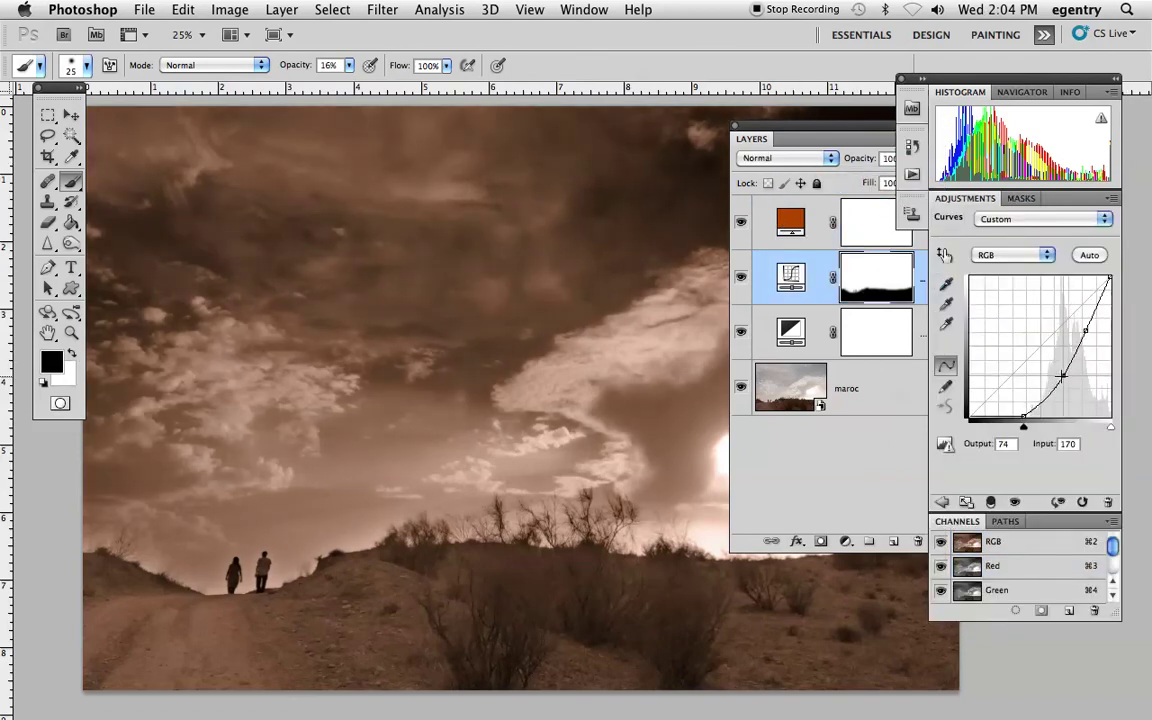
drag(1084, 329, 1089, 330)
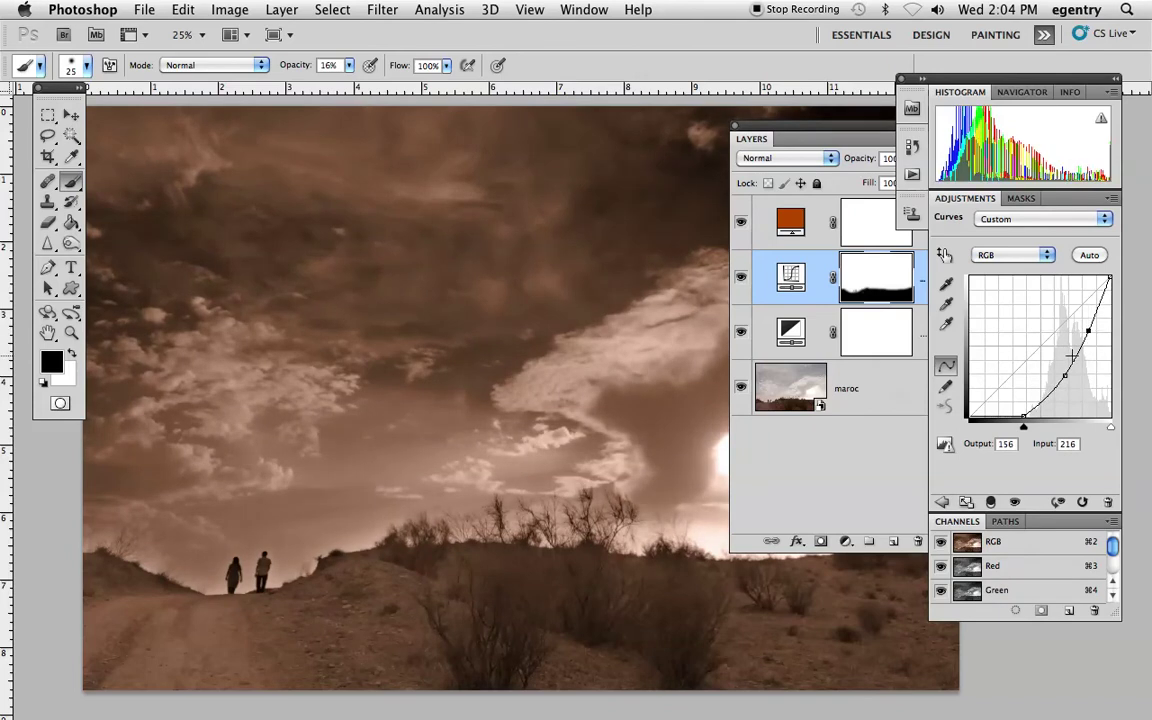
drag(1066, 375, 1067, 376)
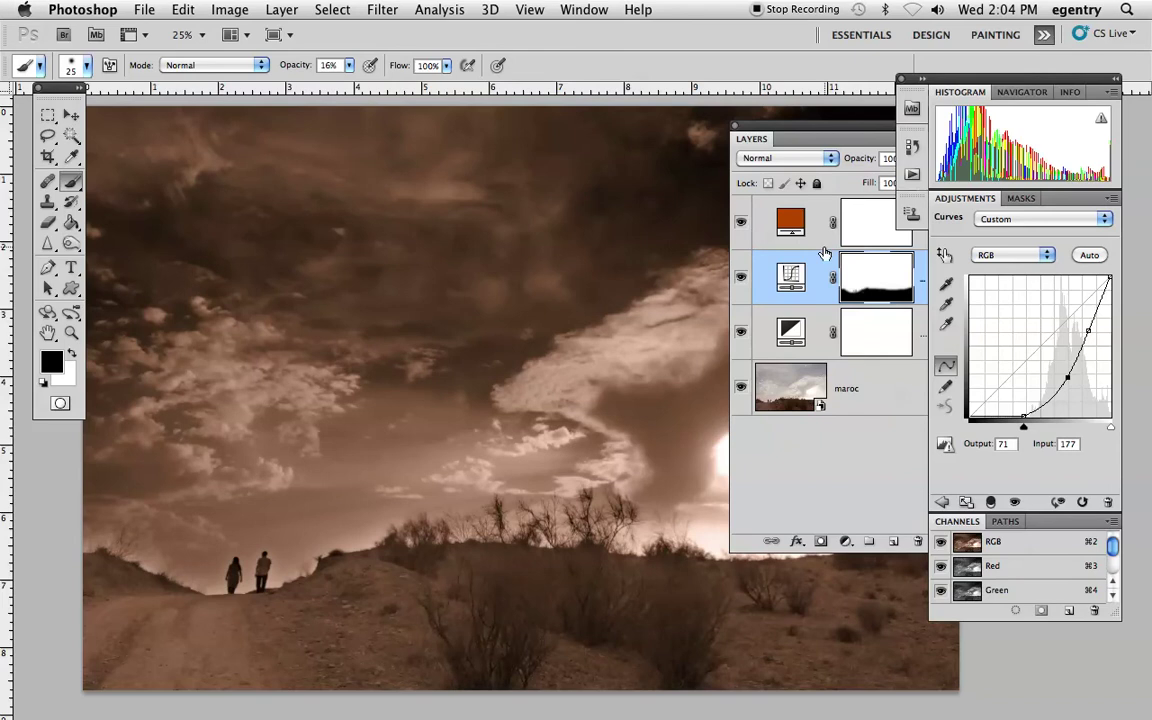
key(Up)
key(Up)
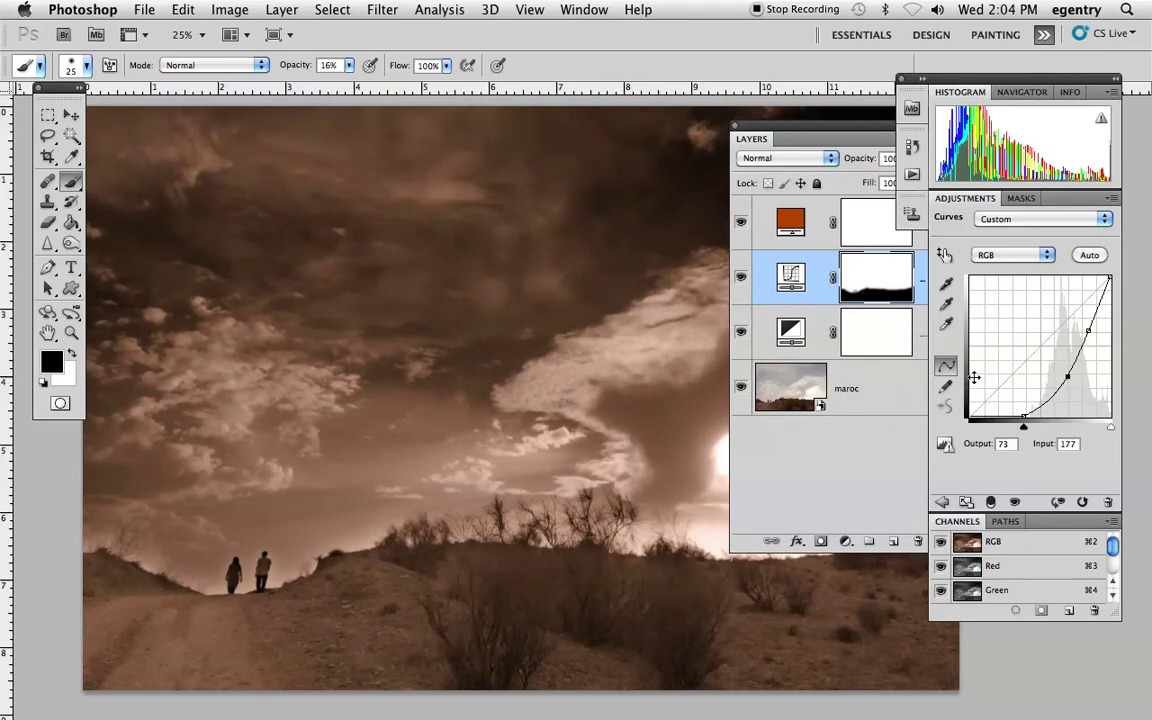
click(1023, 416)
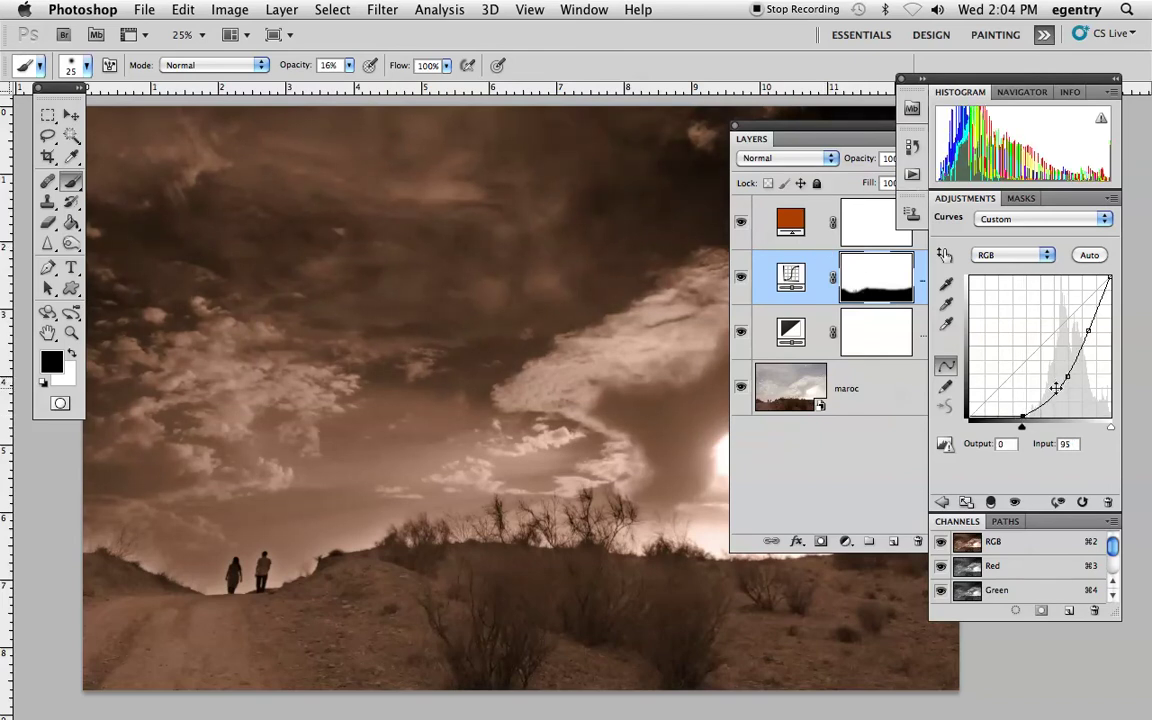
click(1084, 332)
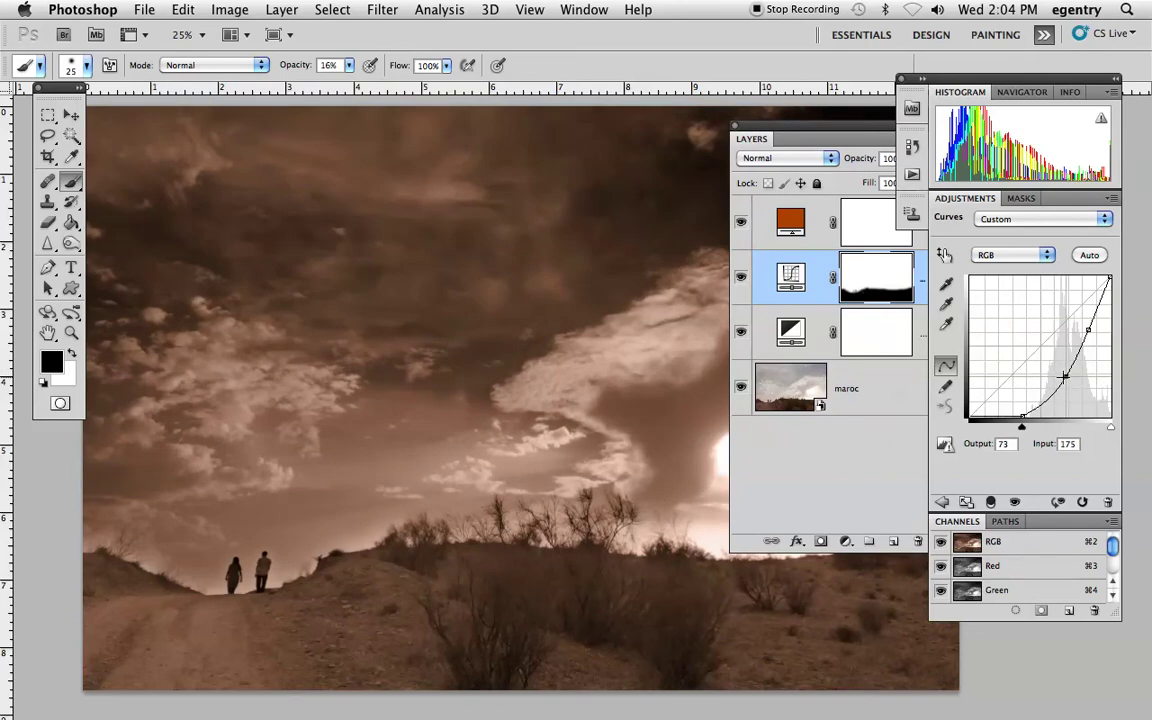
drag(805, 131, 783, 124)
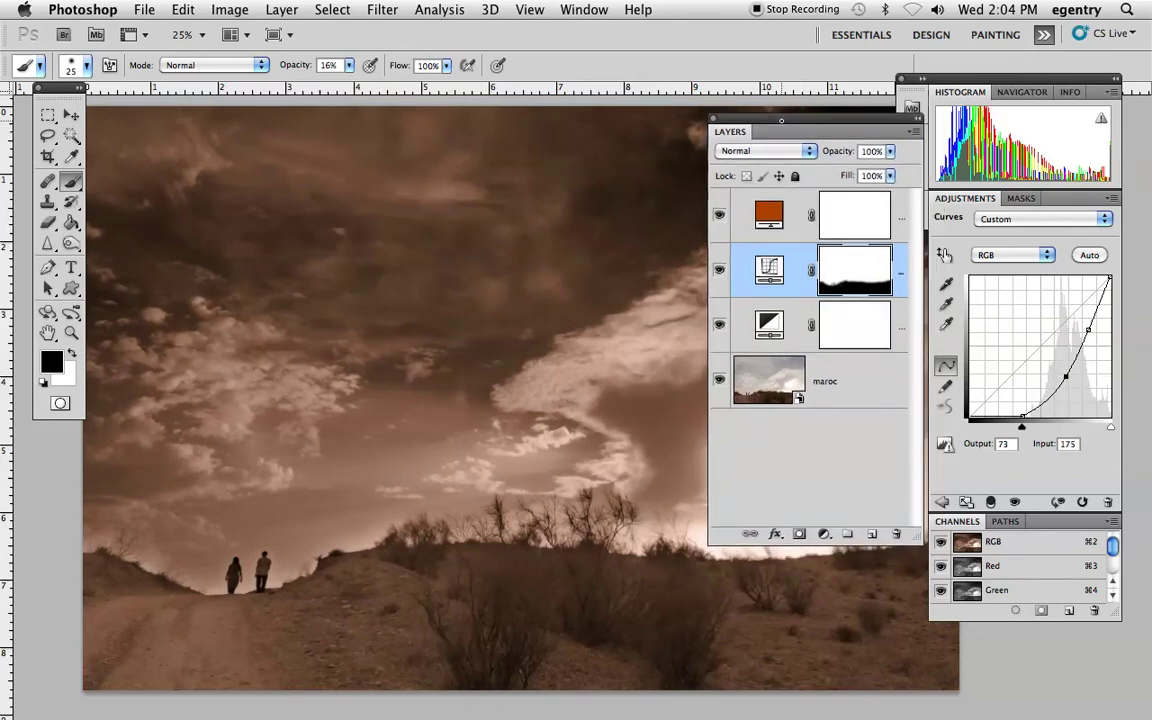
Hide the Sepia layer and add a Gradient fill layer in Color blend mode.
click(719, 216)
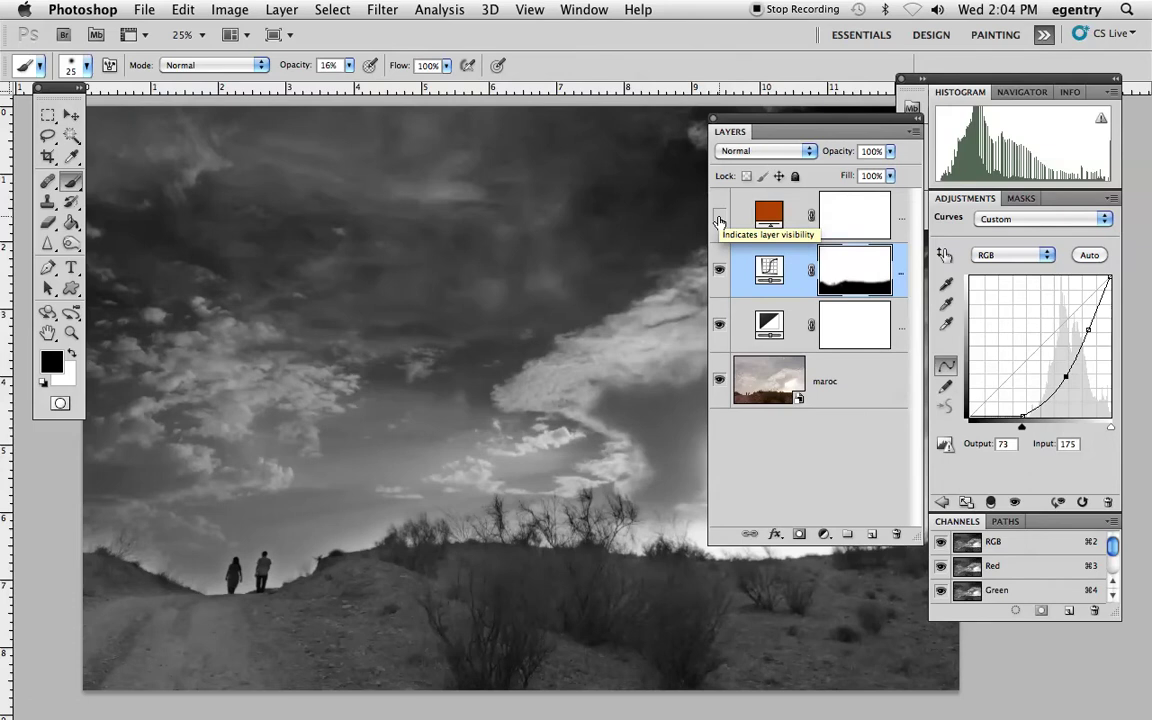
click(282, 9)
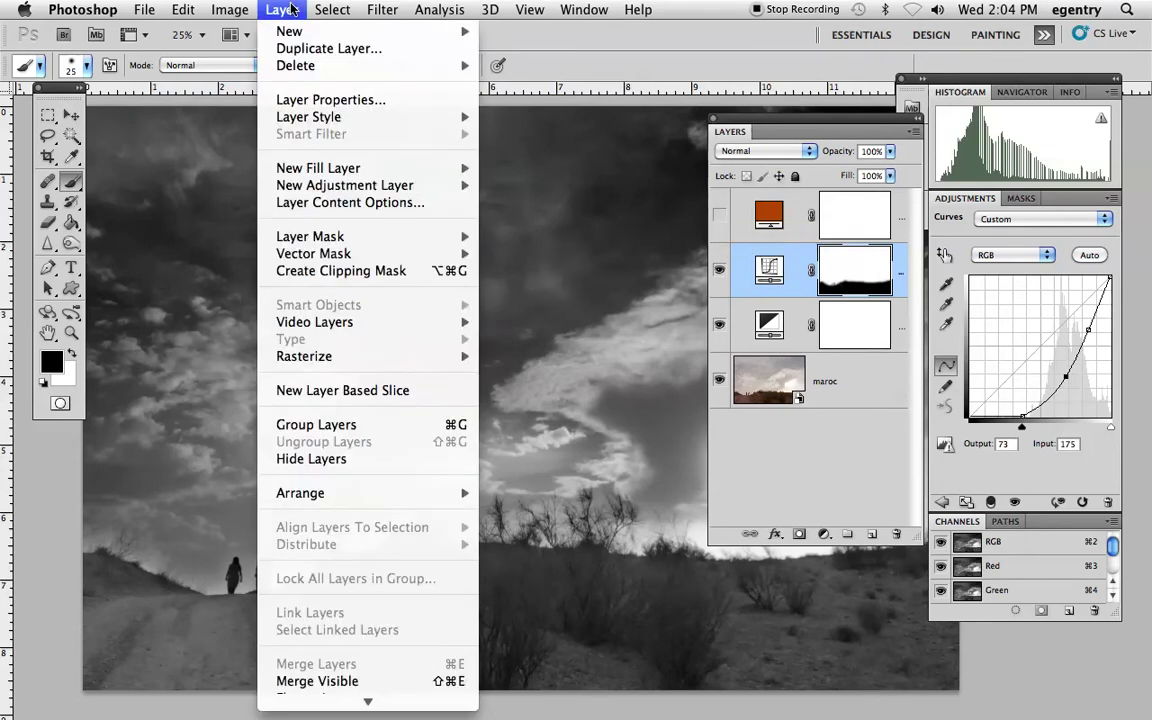
mouse_move(326, 170)
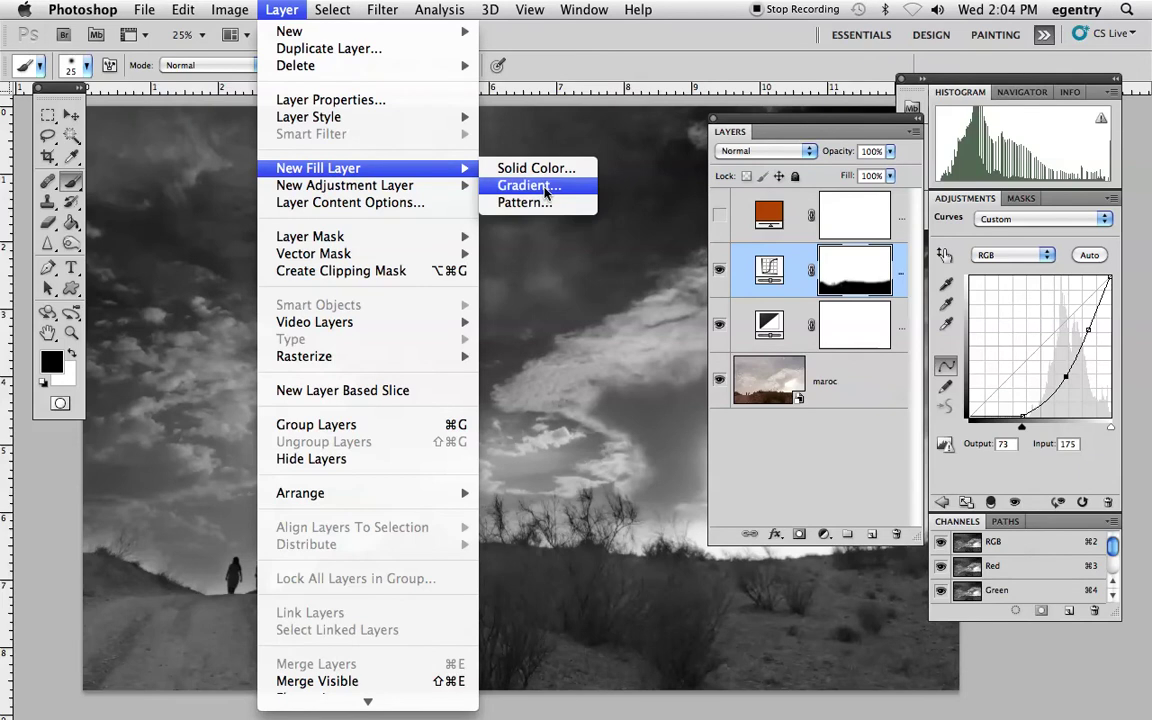
click(545, 186)
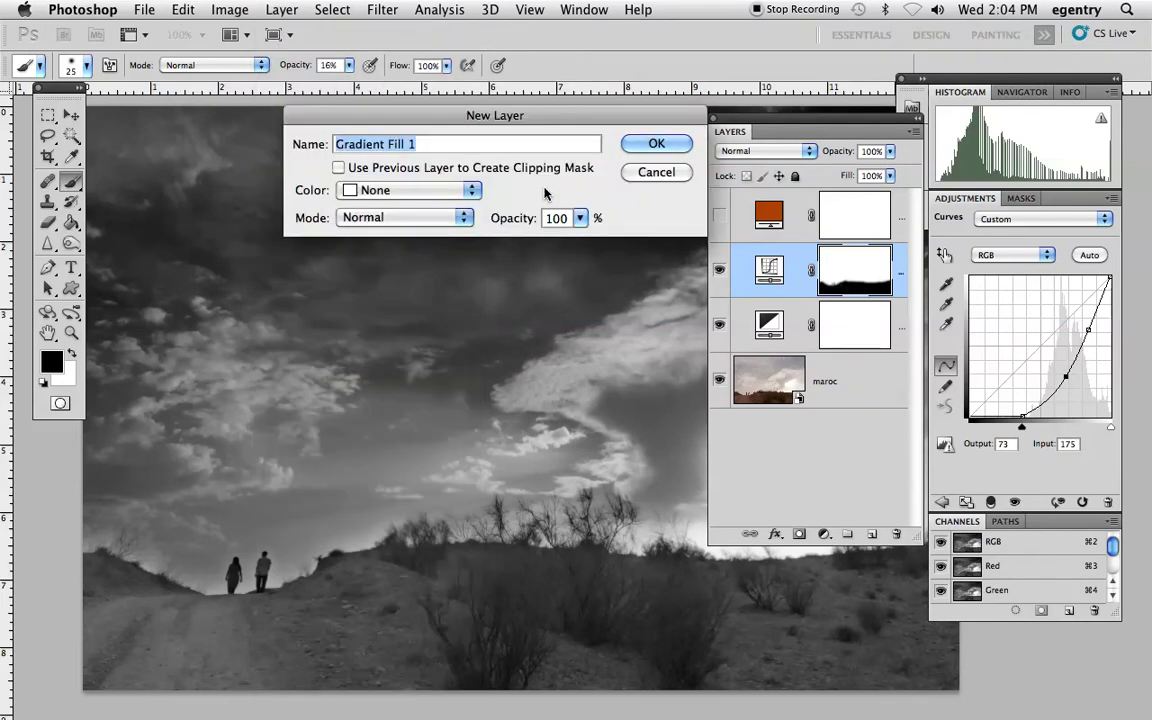
click(455, 217)
click(358, 676)
click(656, 146)
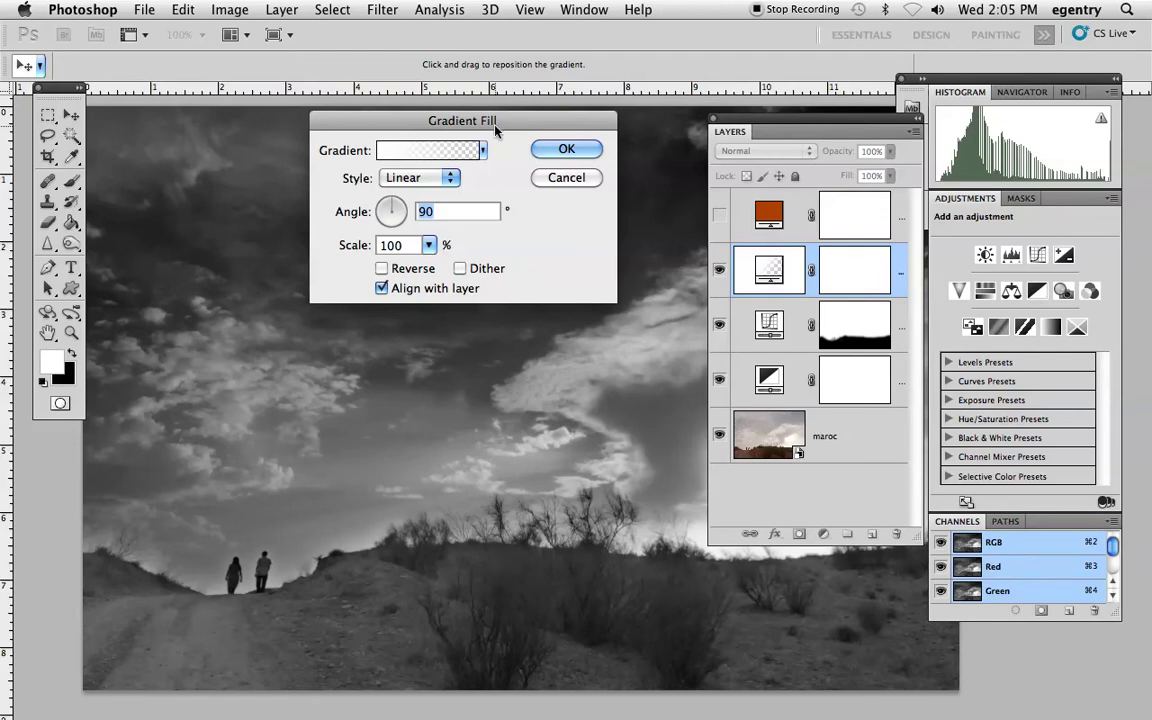
Save the current gradient as a new preset named 'Color to Transparent'.
click(484, 150)
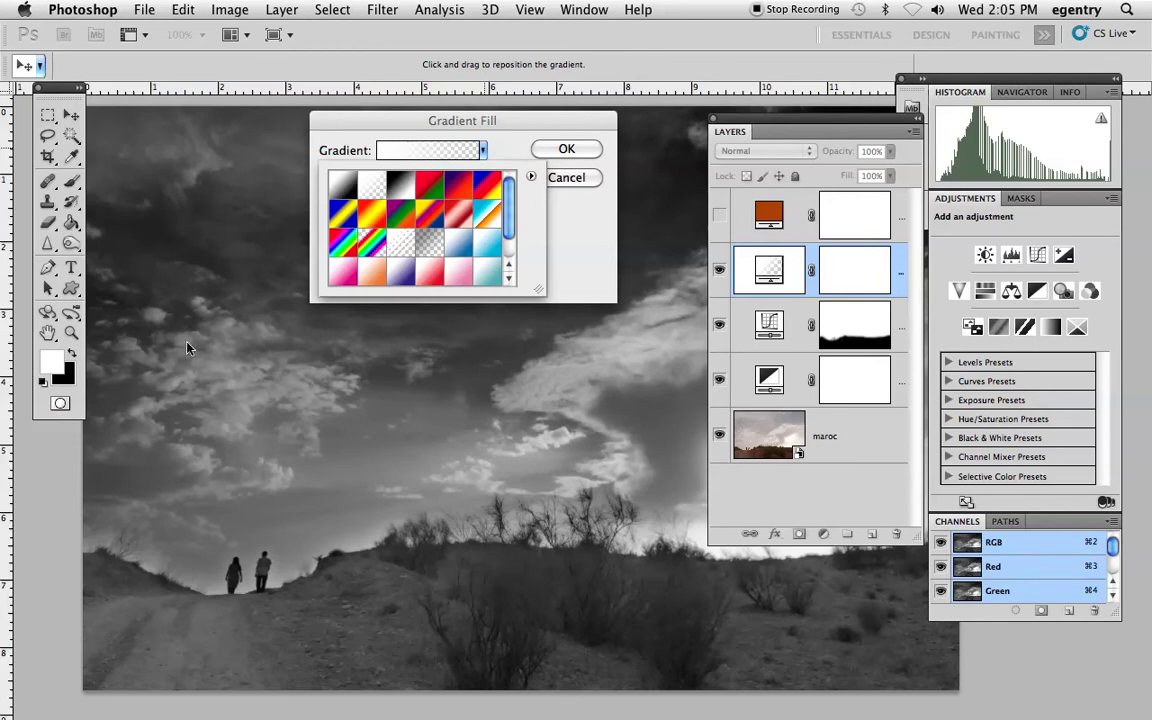
click(531, 177)
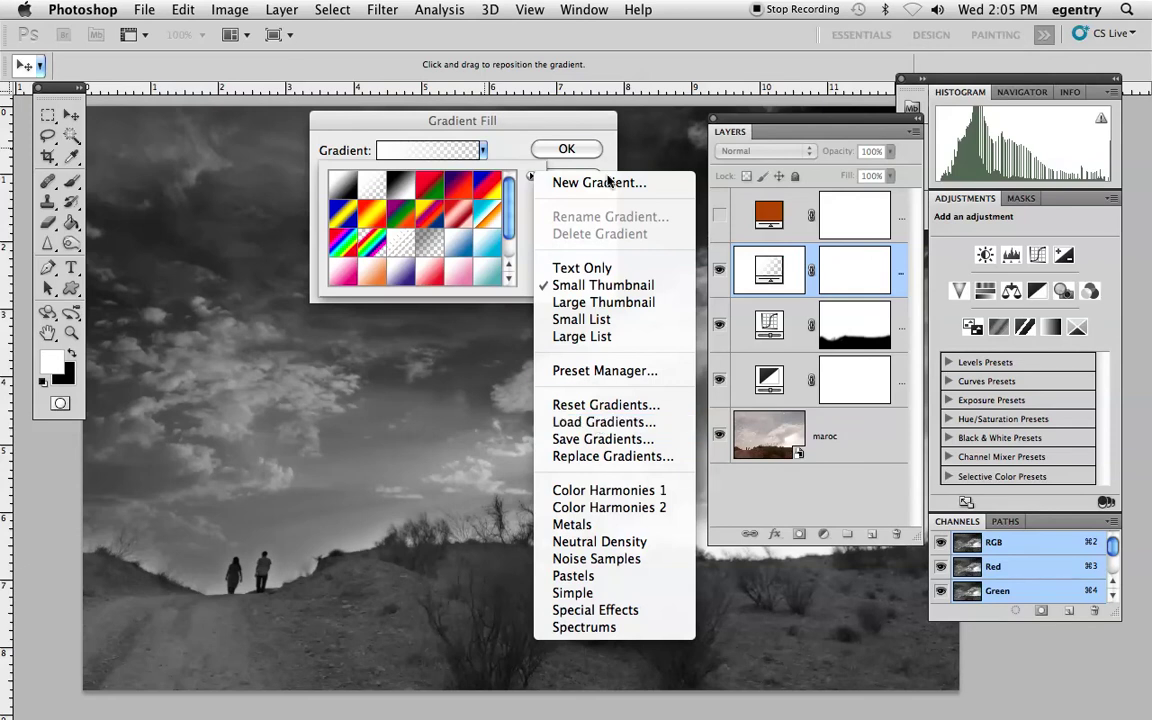
click(612, 183)
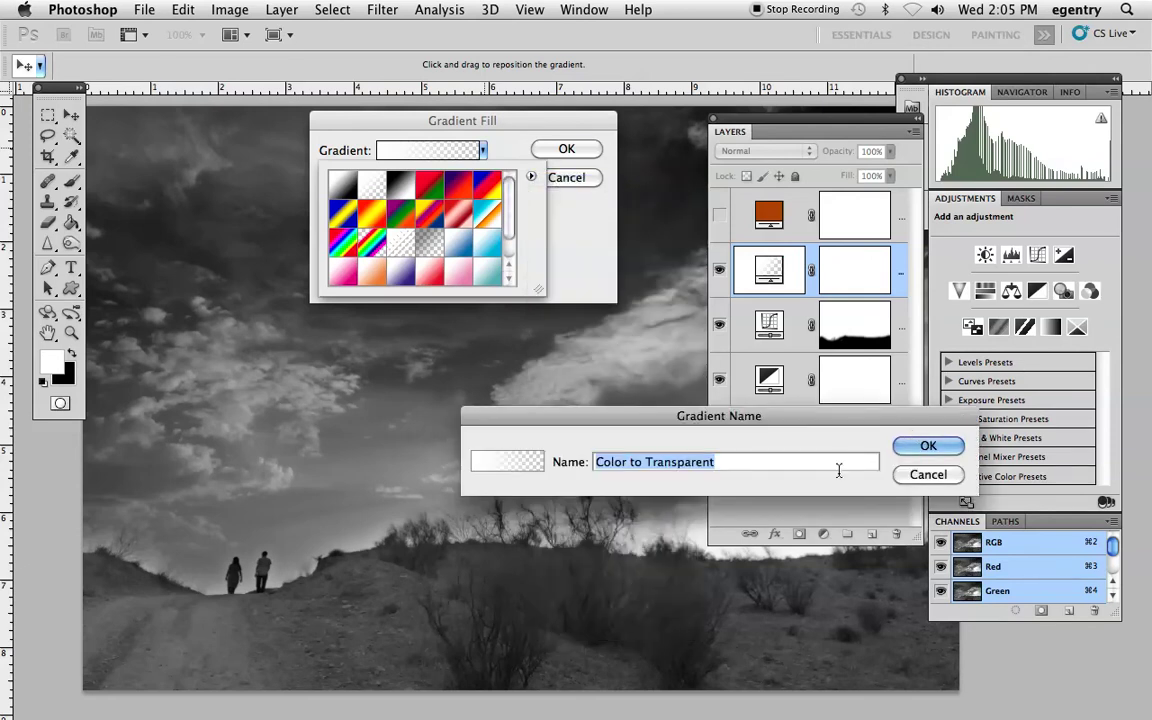
click(922, 446)
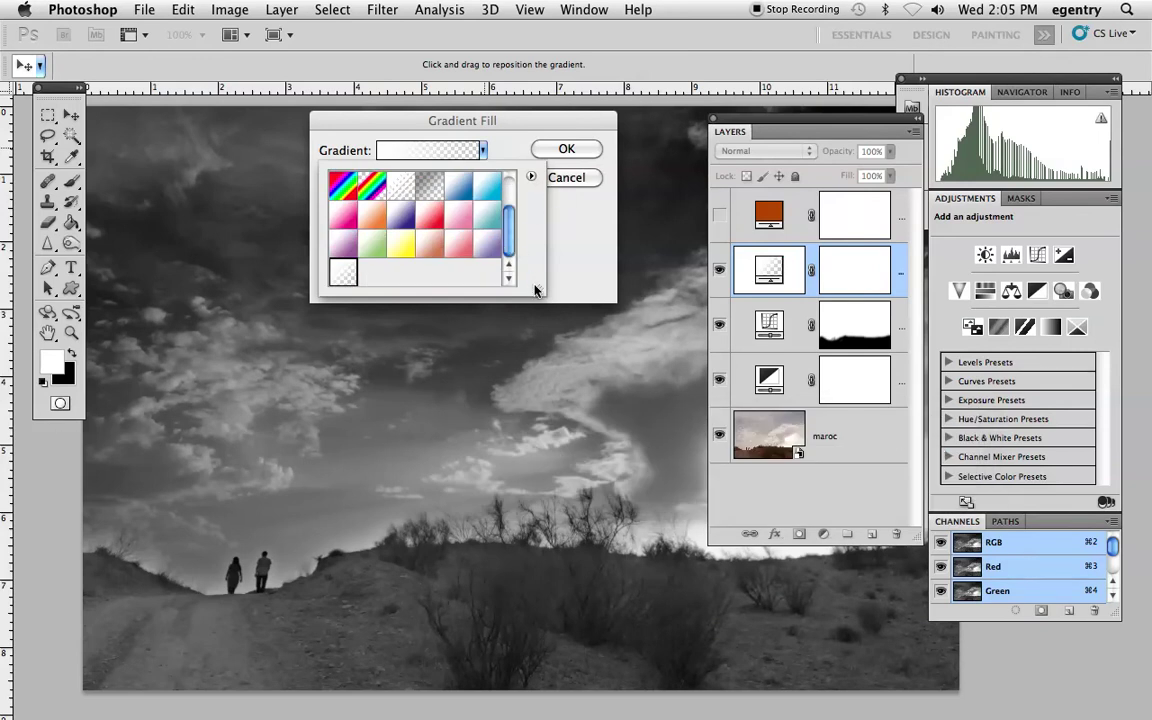
Enlarge the gradient preset picker to show every gradient, then confirm the Color-mode gradient fill.
drag(538, 289, 651, 597)
click(482, 149)
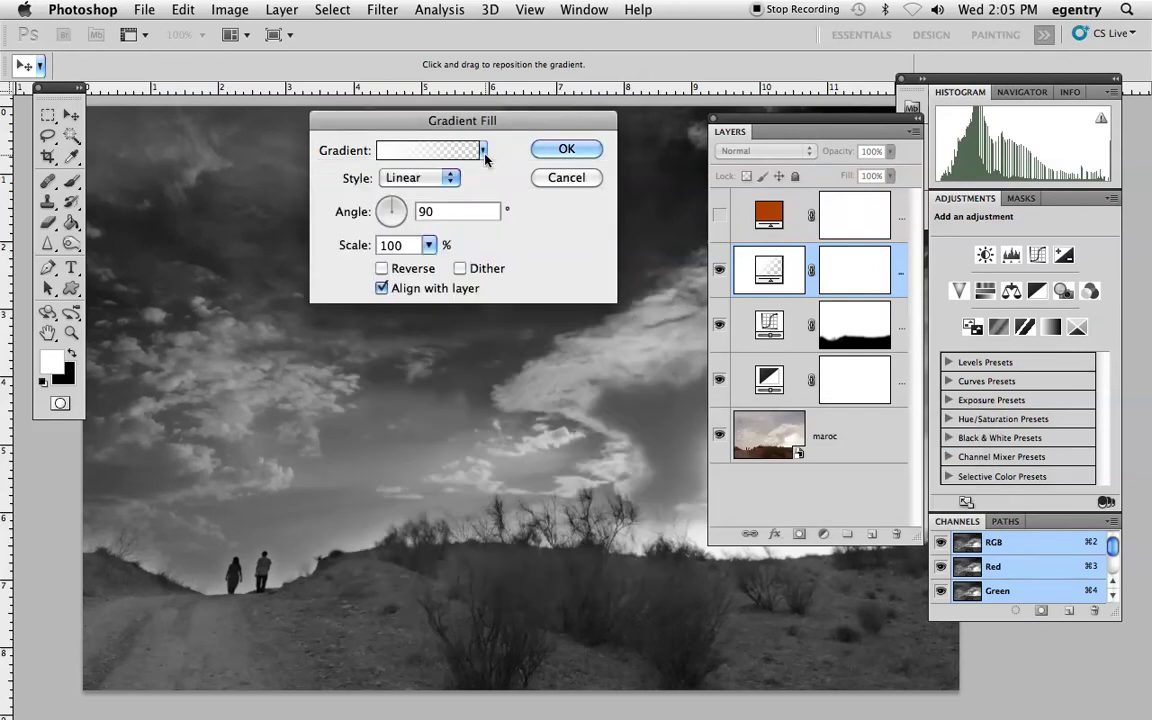
click(482, 149)
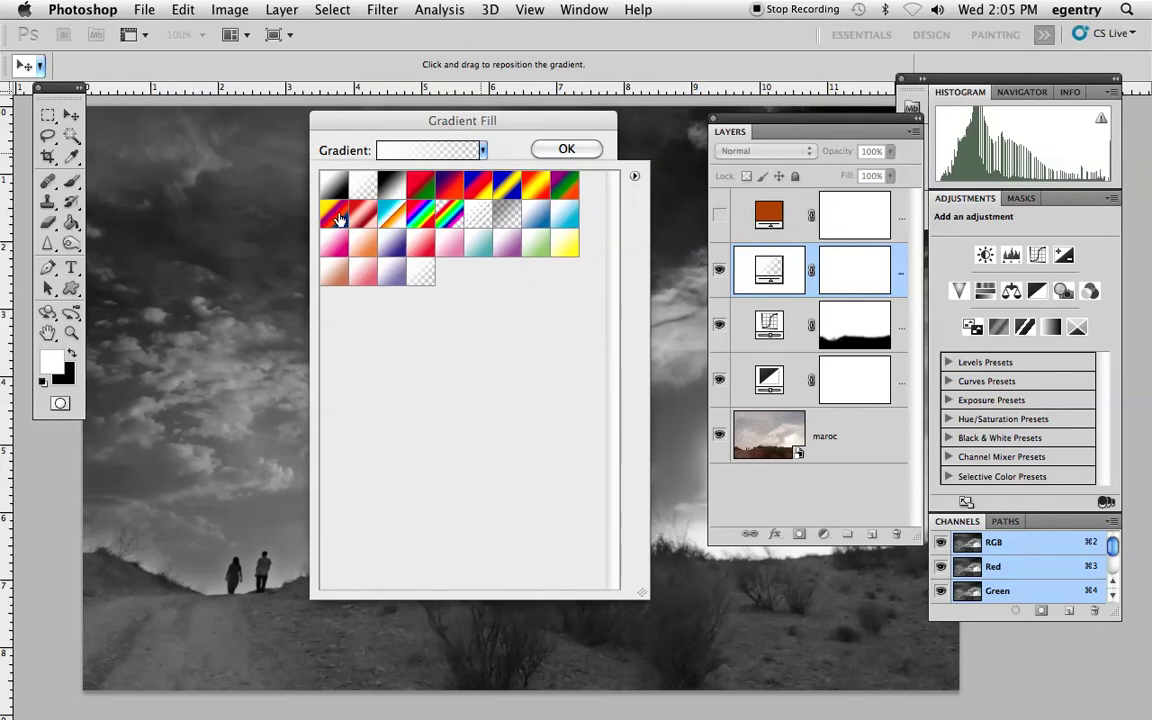
click(634, 176)
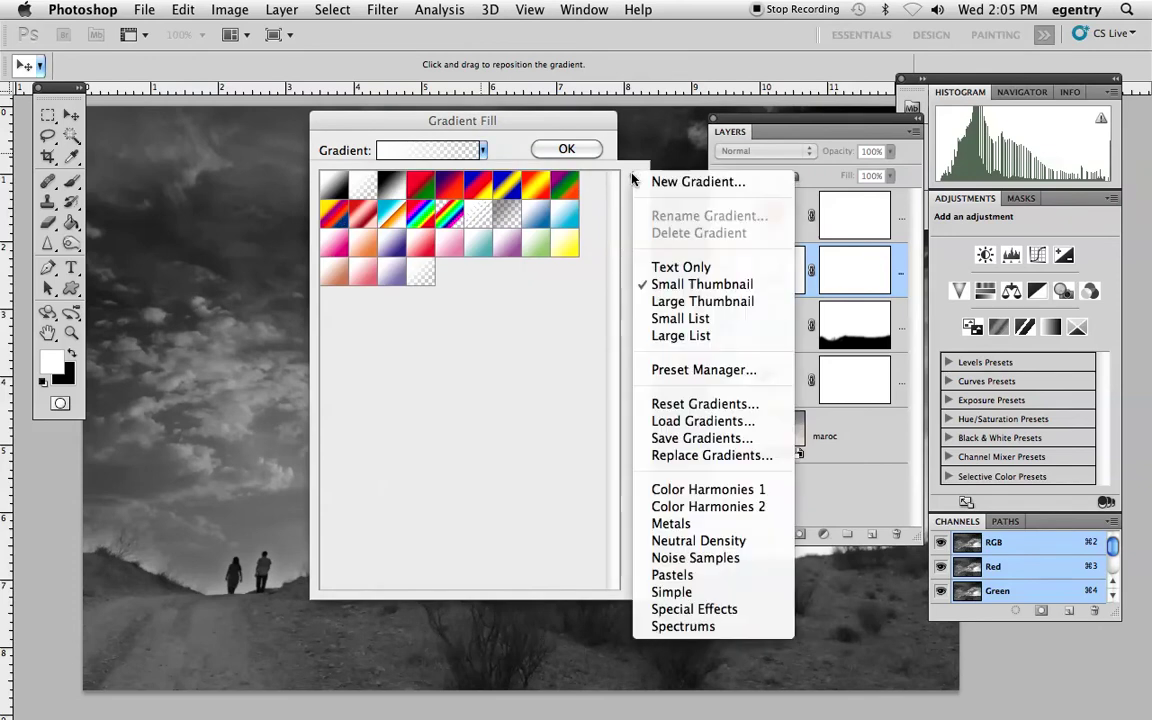
click(473, 289)
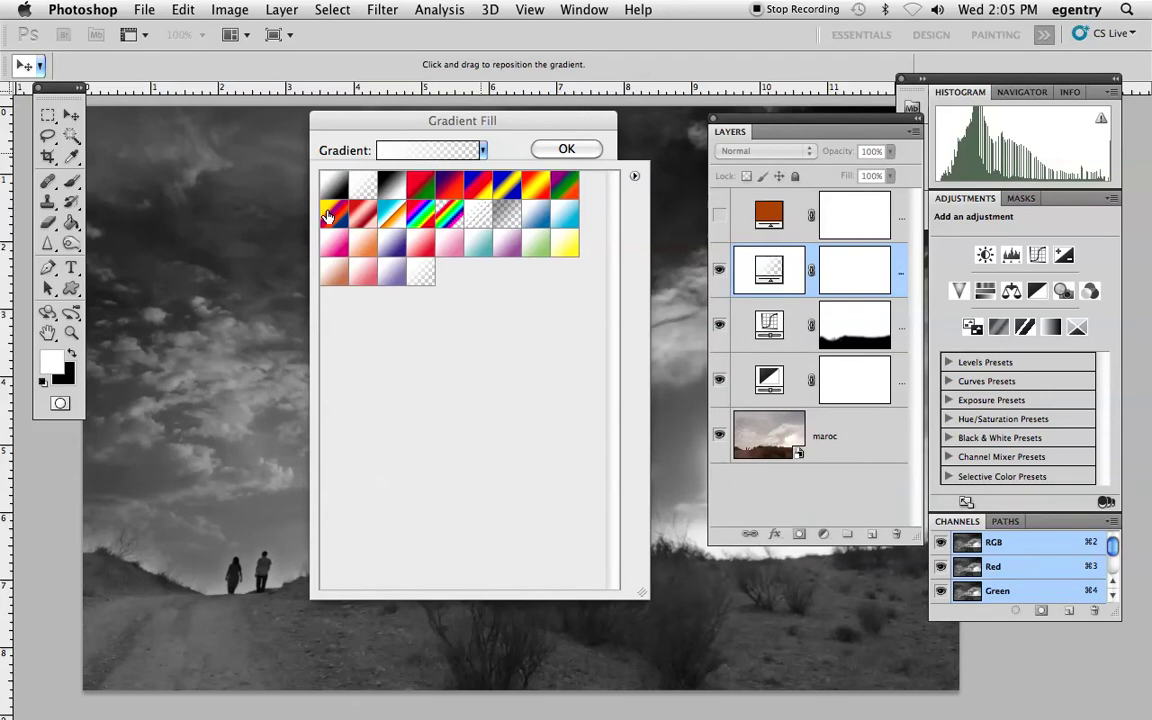
click(582, 150)
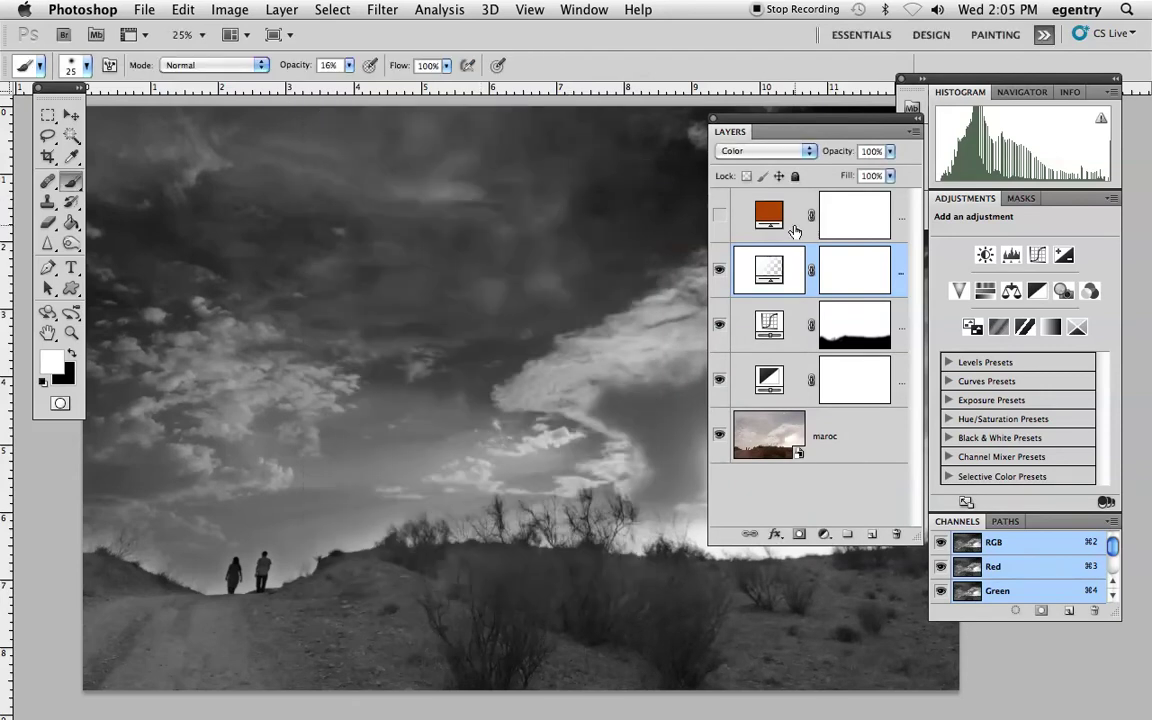
Delete the Color-mode gradient layer, pick a dark brown and swap it into the background.
drag(770, 270, 896, 534)
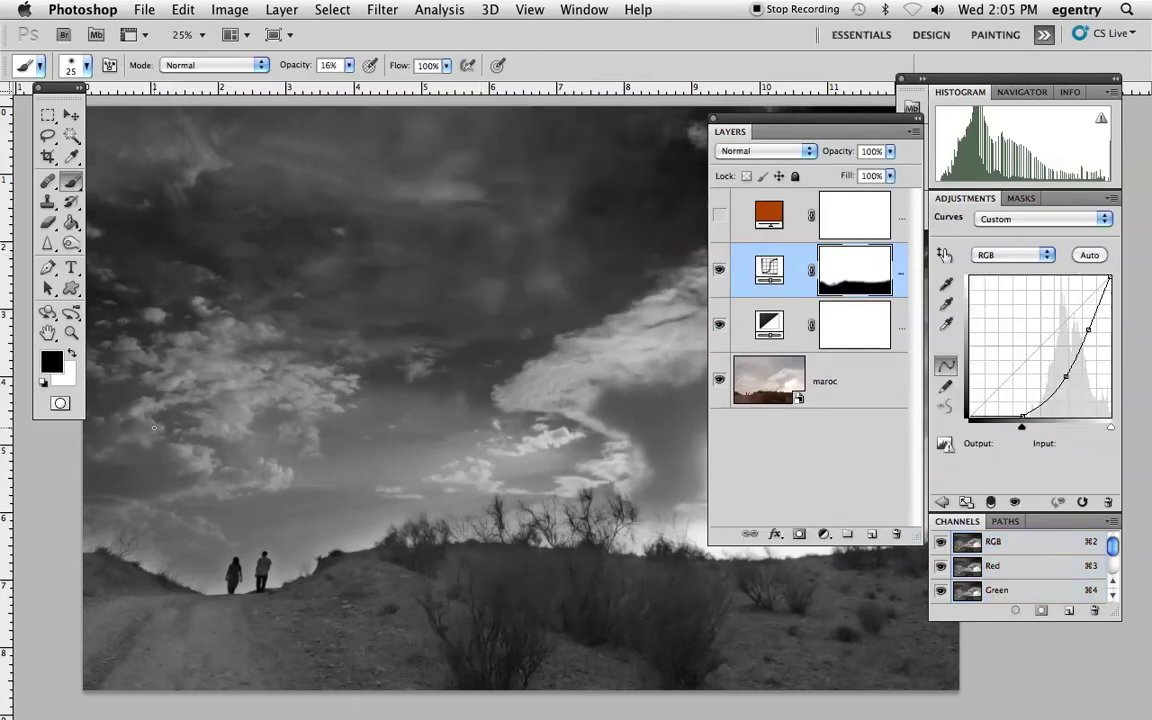
click(52, 364)
click(878, 467)
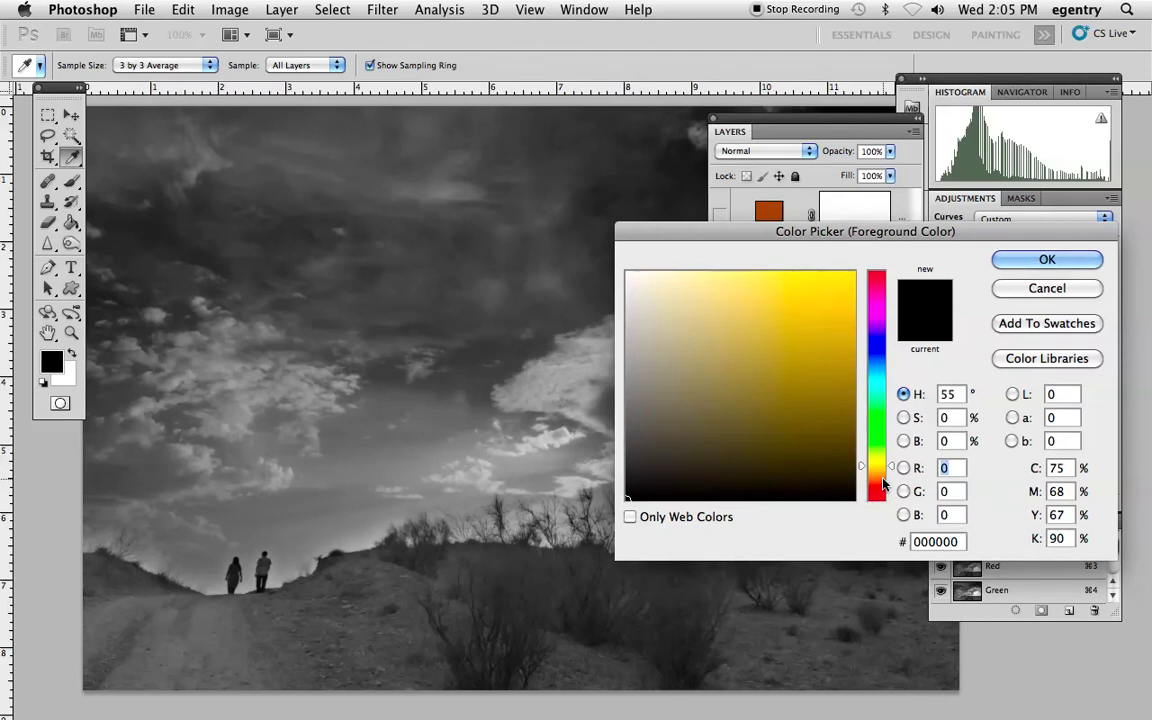
drag(883, 484, 878, 478)
click(838, 449)
click(1046, 260)
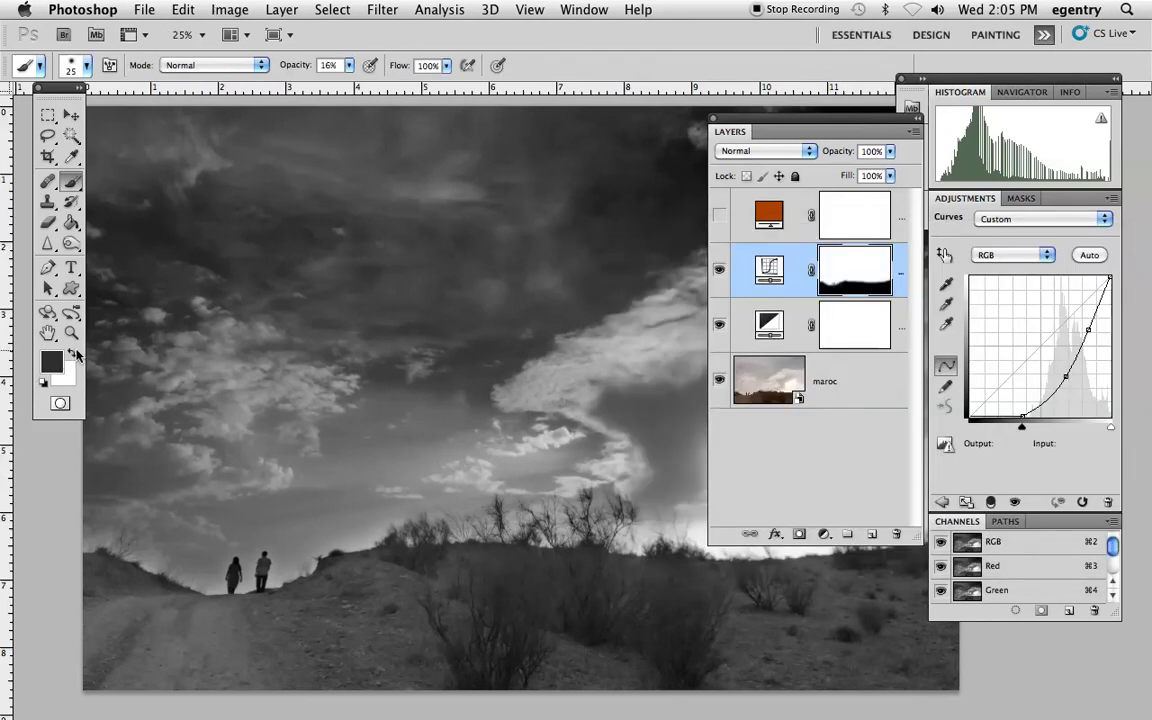
click(73, 353)
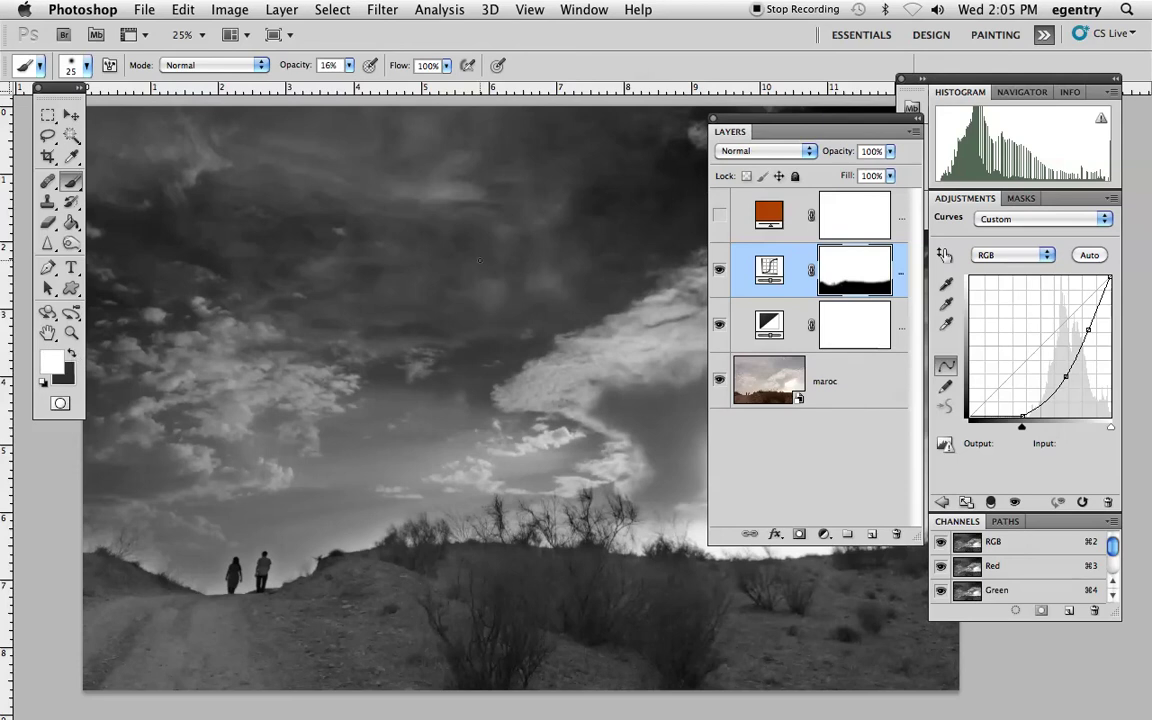
Re-pick dark brown 362204 as the foreground and swap it into the background.
click(752, 222)
click(50, 360)
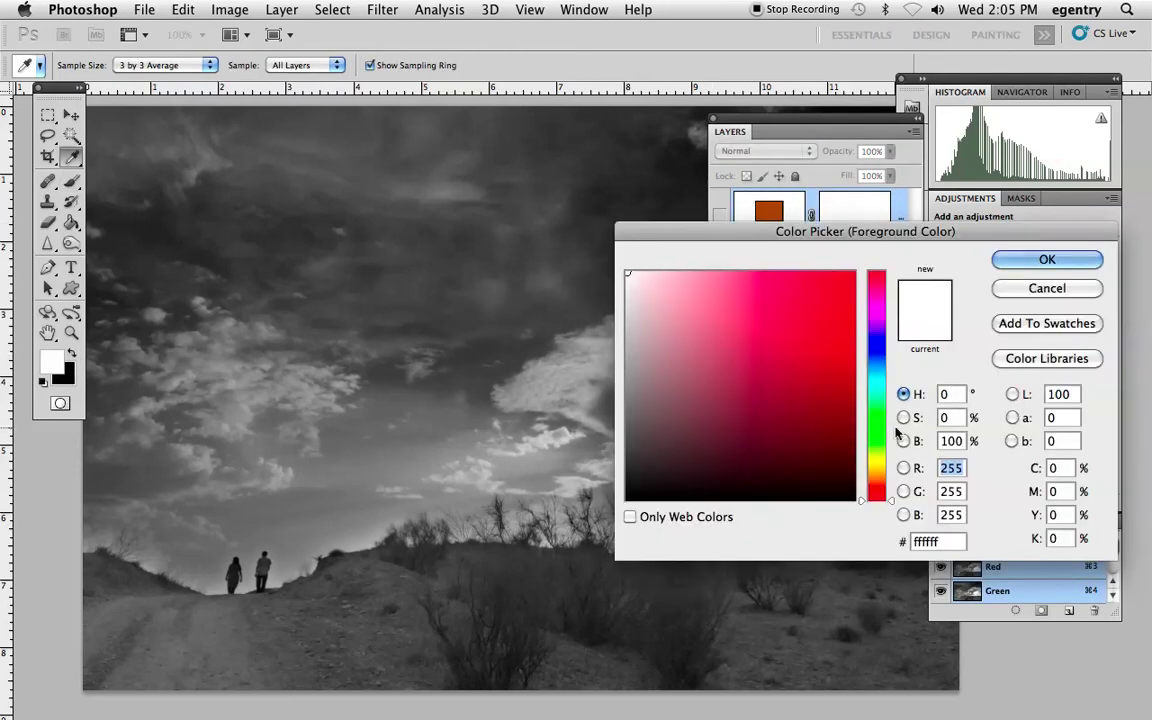
mouse_move(887, 475)
mouse_down()
mouse_move(880, 466)
mouse_move(877, 486)
mouse_up()
click(826, 401)
click(836, 450)
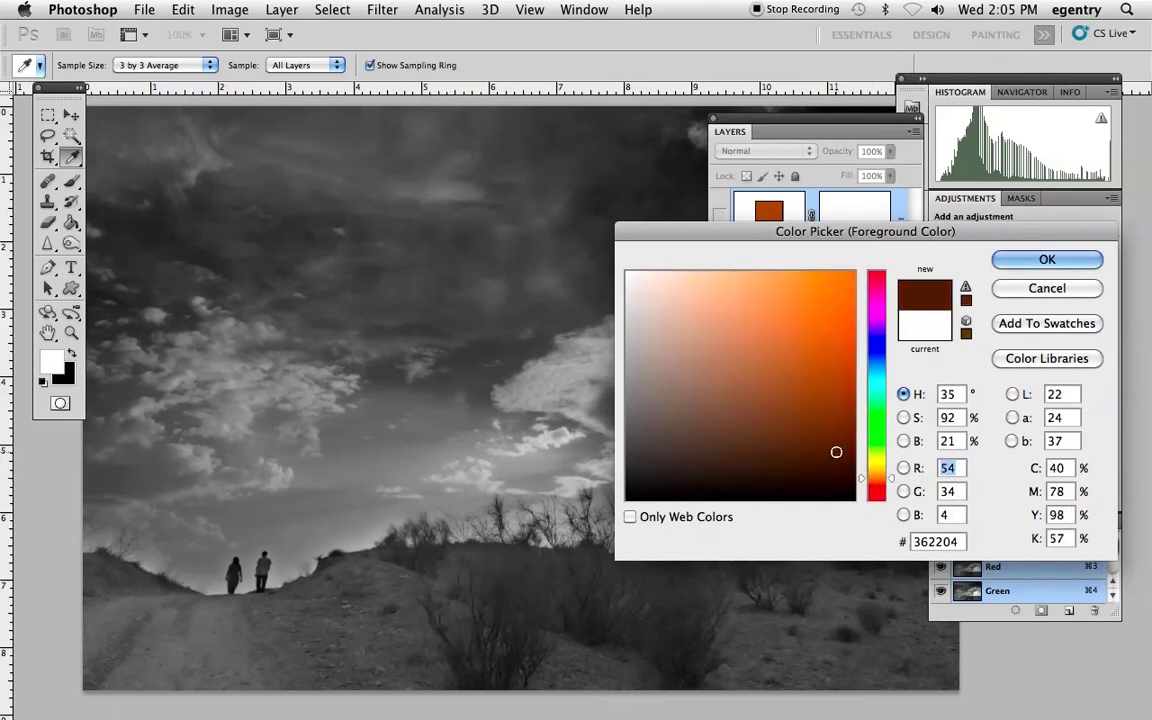
key(Return)
click(68, 350)
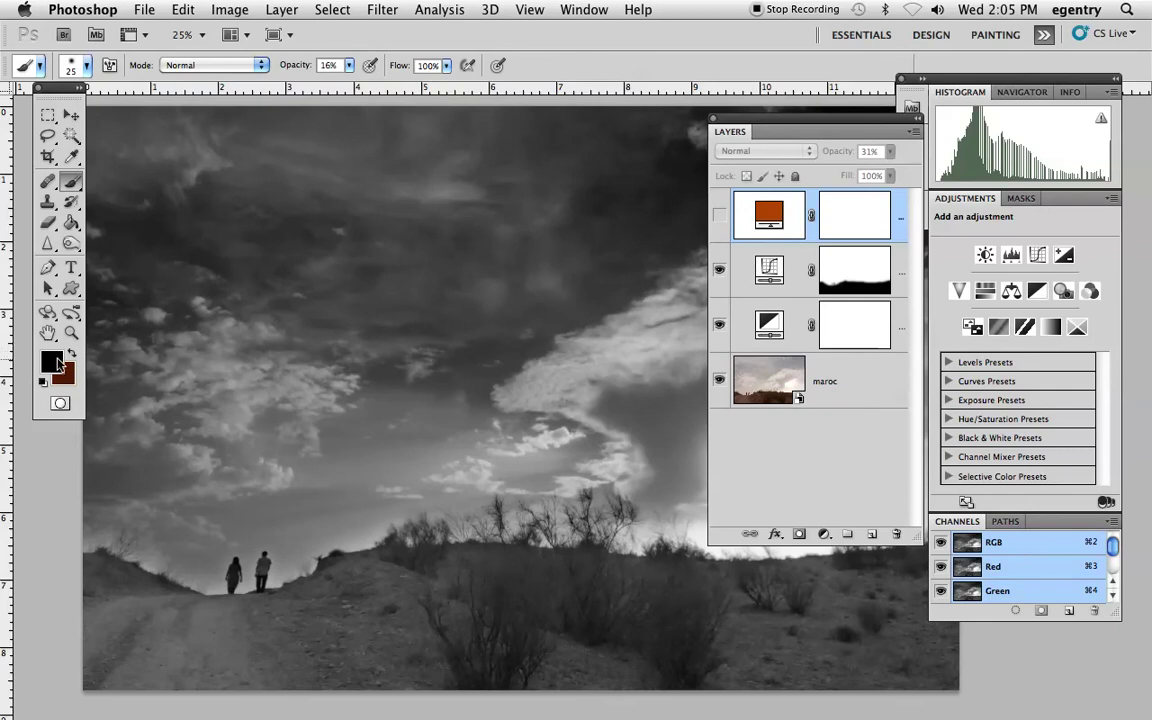
Set the foreground colour to a medium blue.
click(52, 360)
click(875, 347)
click(768, 335)
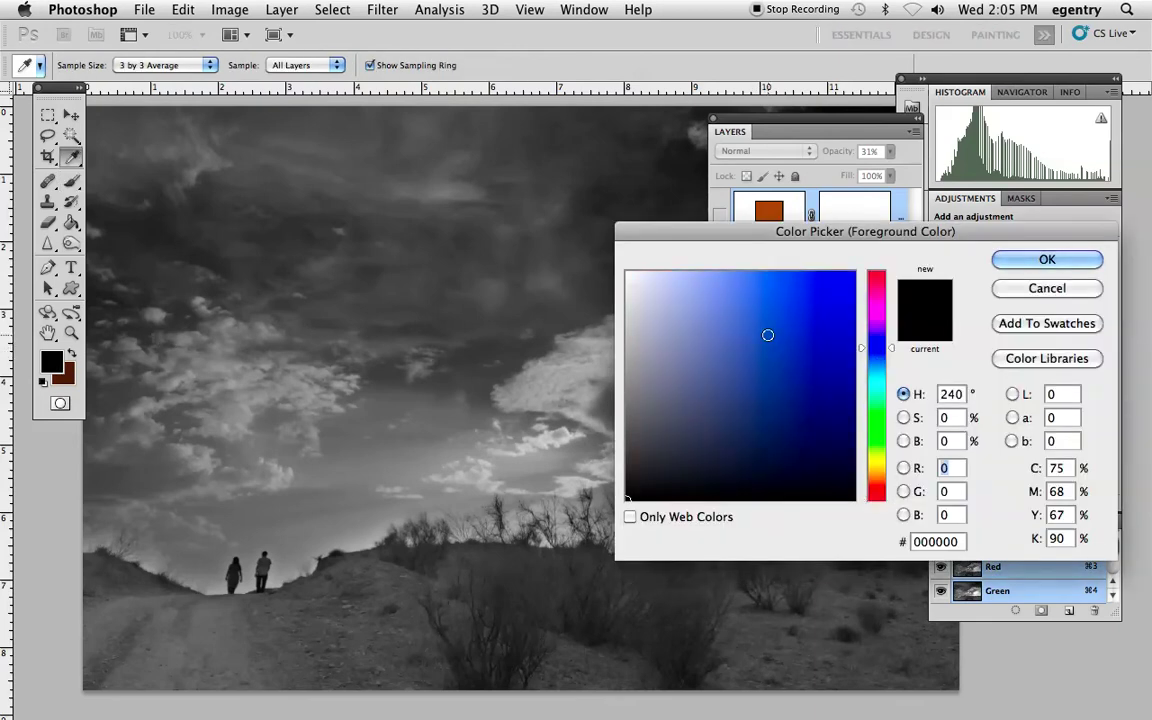
click(1043, 260)
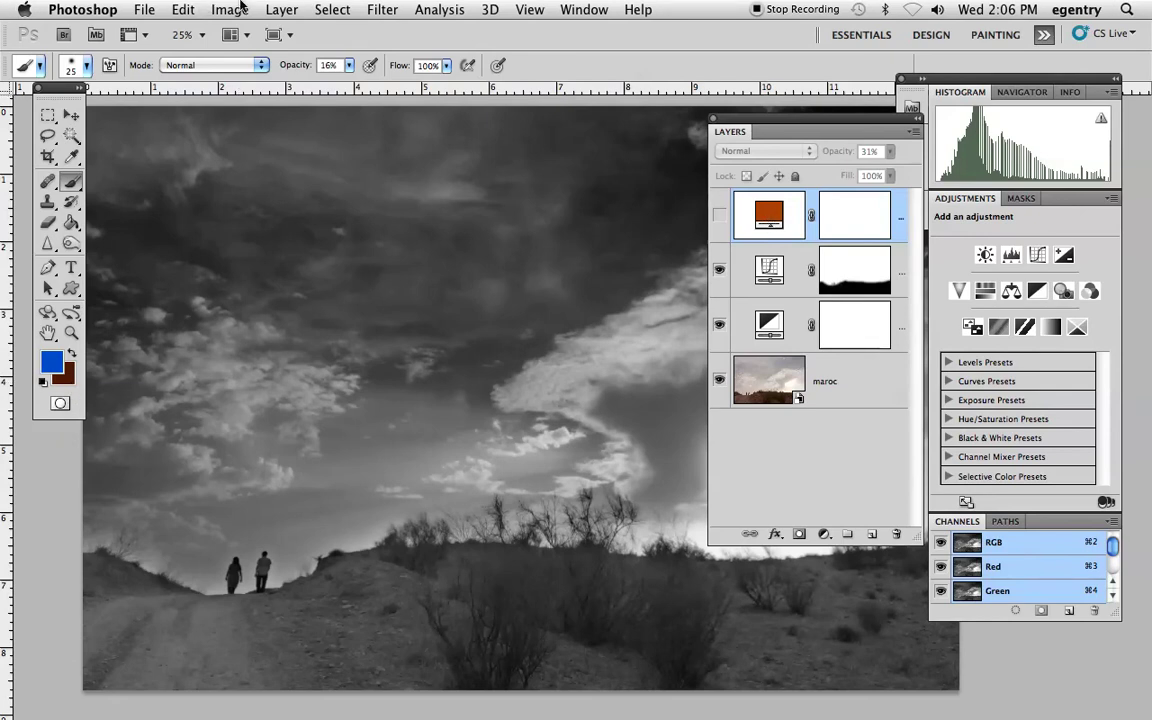
Add a Gradient Fill layer using the Foreground to Background preset, blue to dark brown at 90°.
click(282, 9)
mouse_move(324, 188)
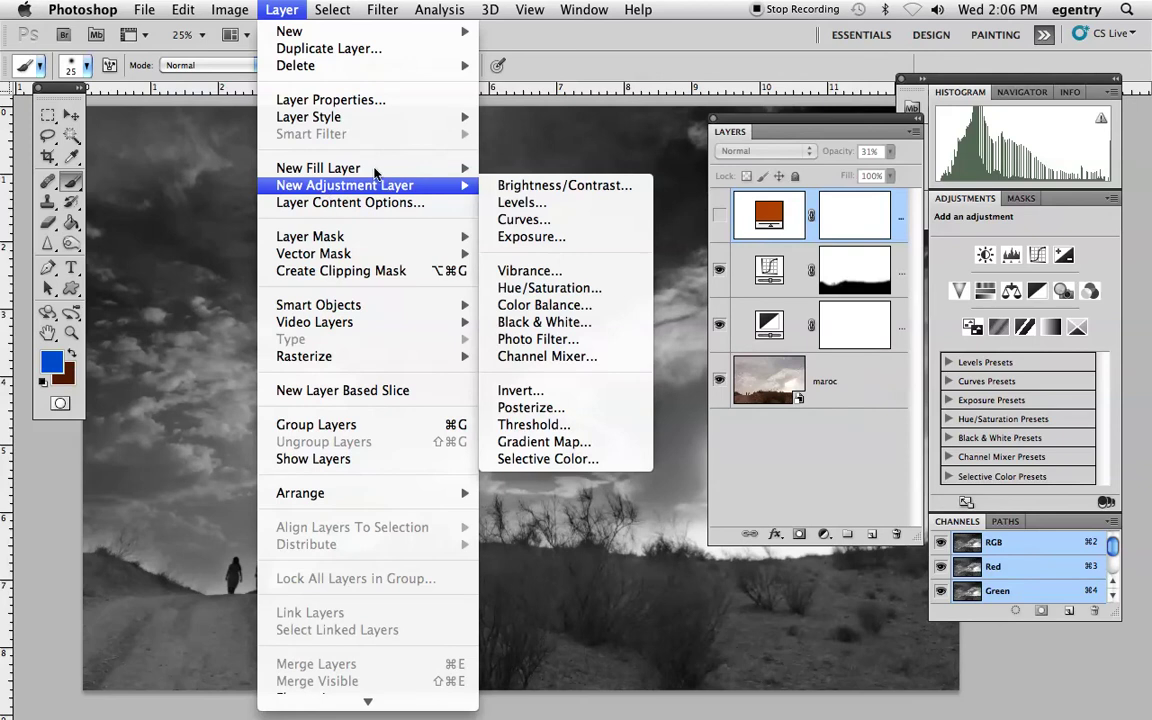
mouse_move(375, 168)
click(527, 185)
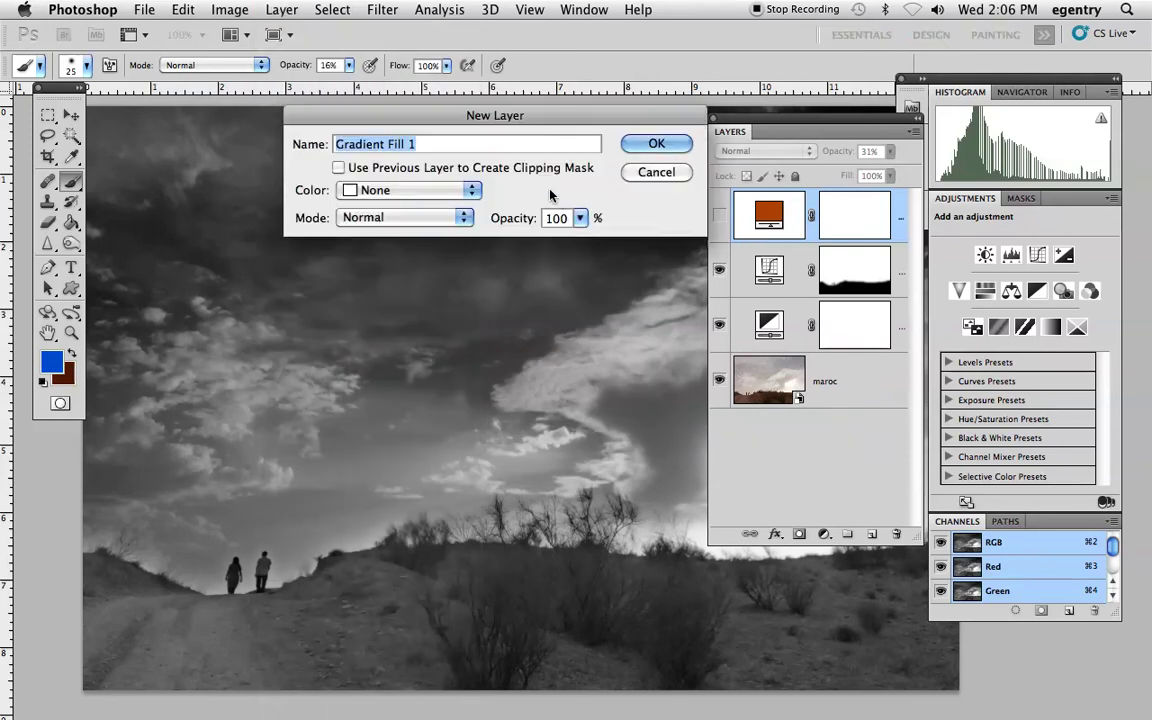
click(652, 143)
click(481, 150)
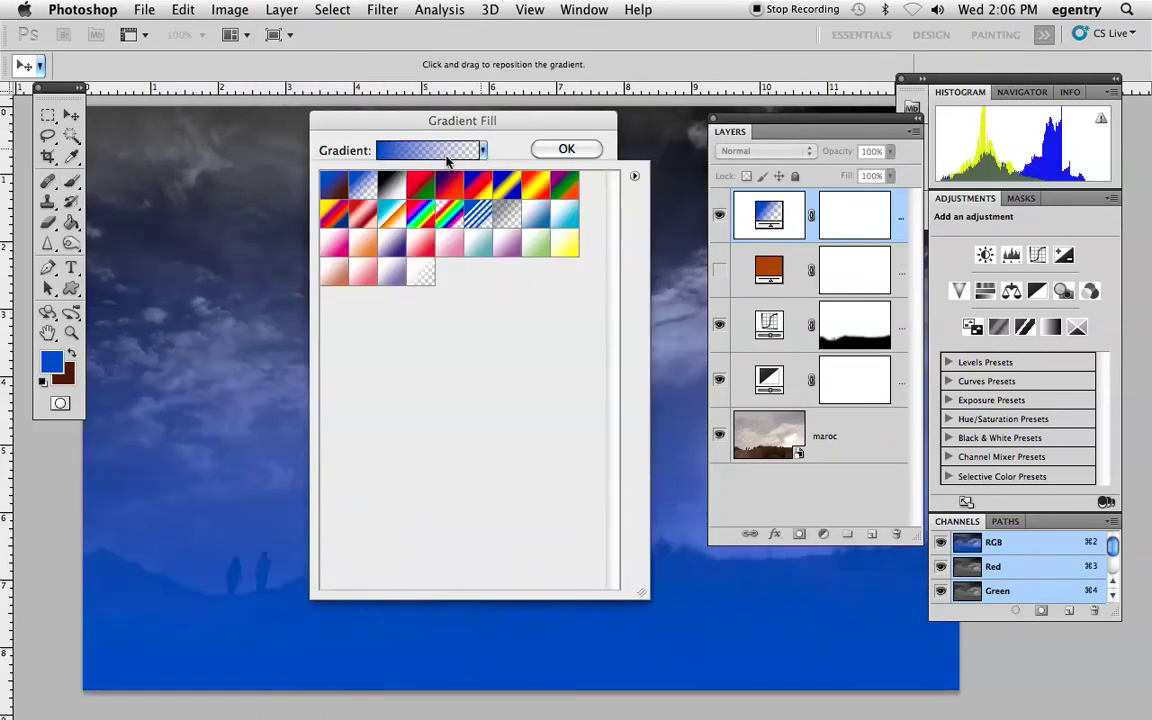
click(334, 185)
drag(362, 123, 578, 108)
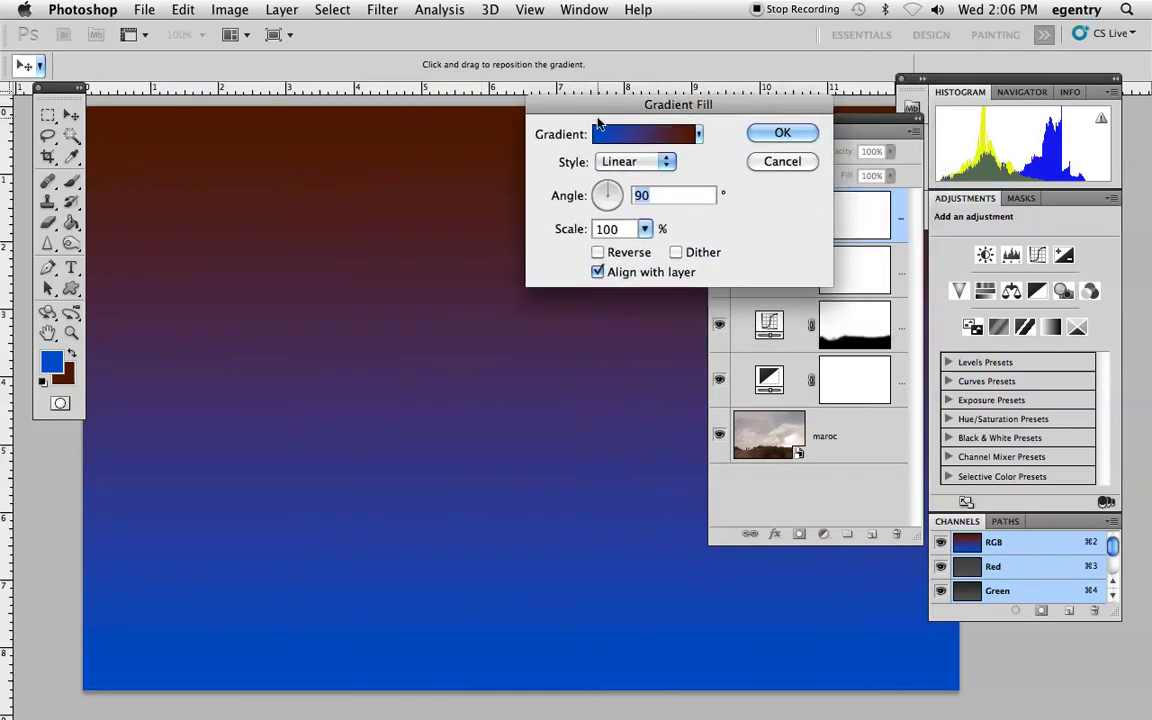
Set Gradient Fill 1 to Color blend mode at 10% opacity.
click(785, 134)
click(793, 151)
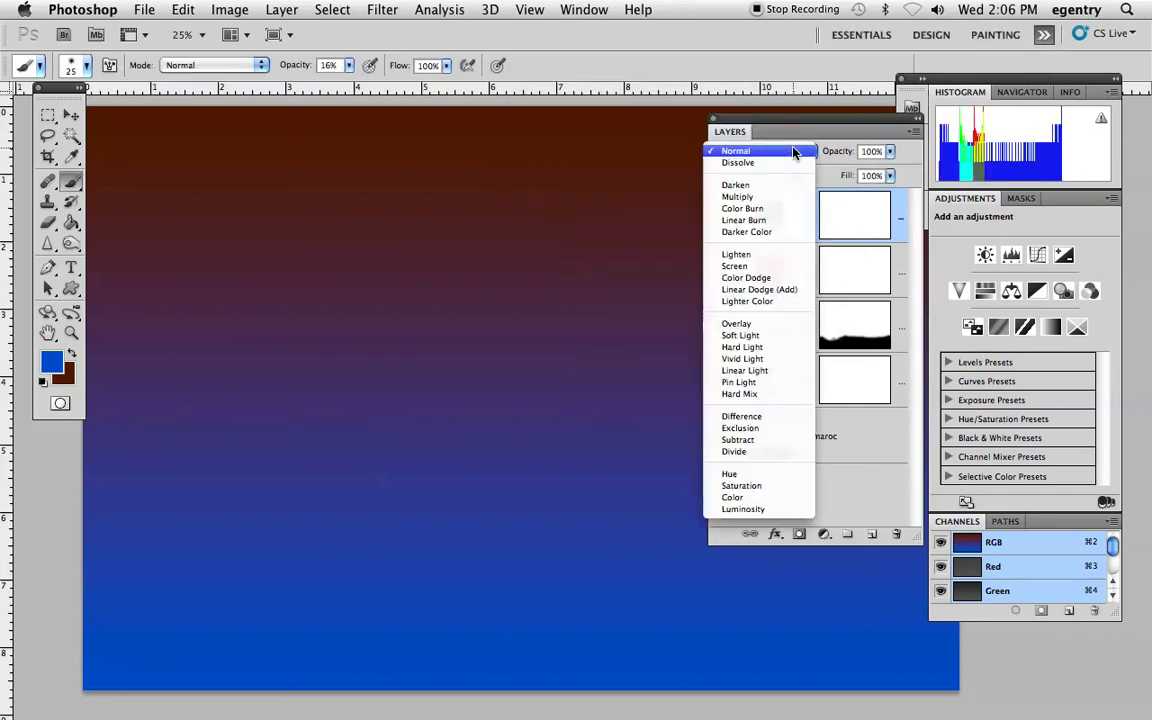
click(733, 497)
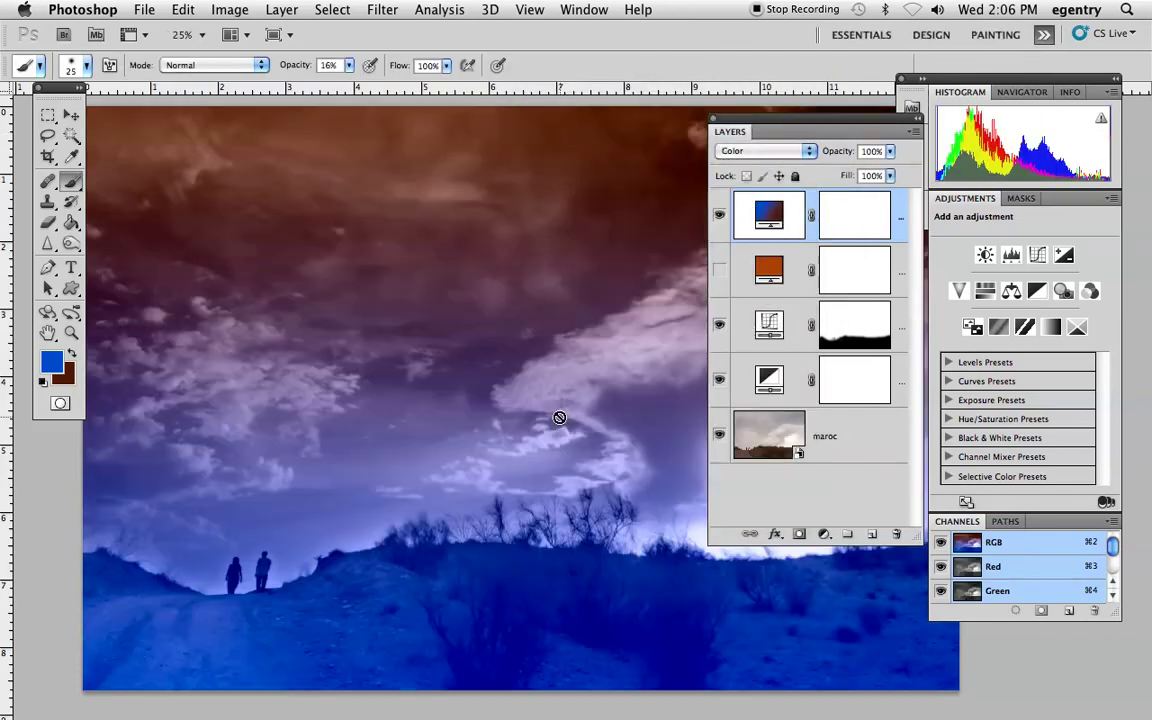
click(890, 151)
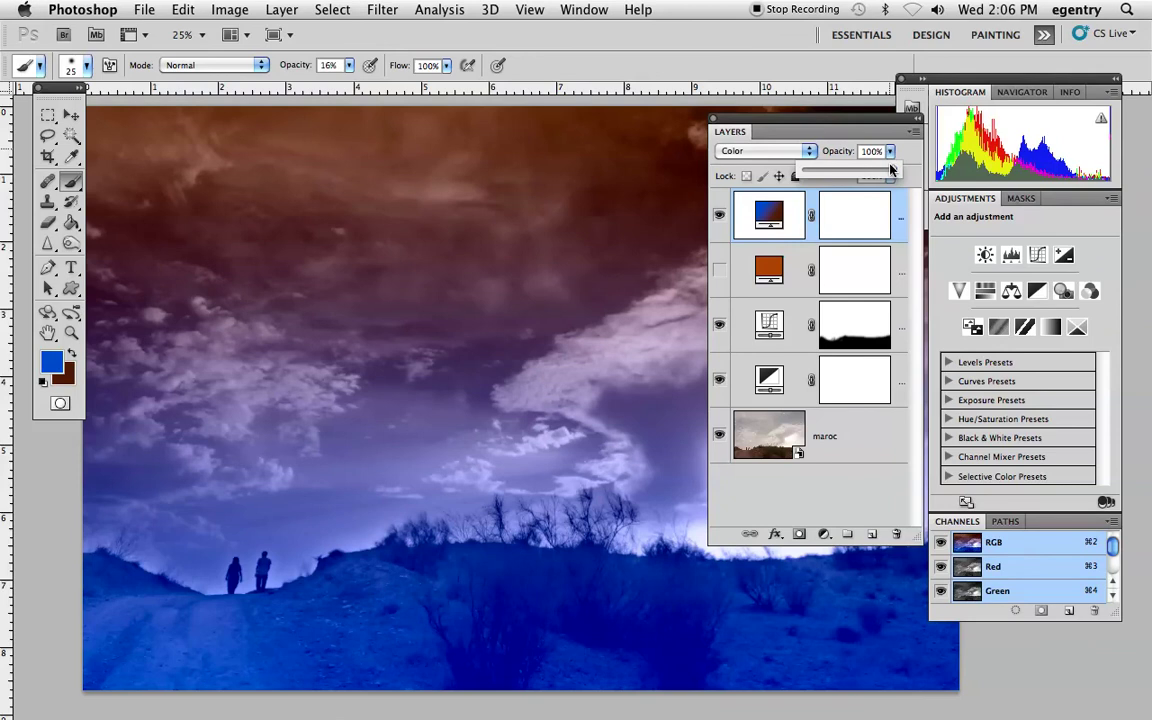
drag(895, 172, 816, 178)
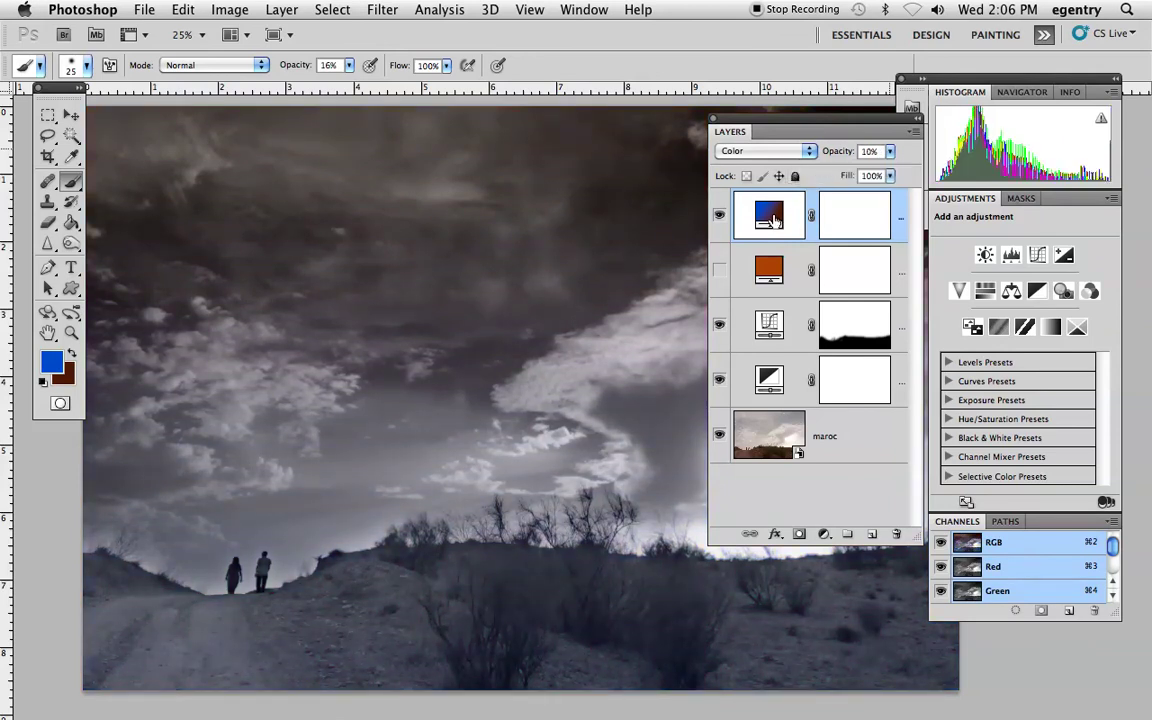
Reopen the gradient fill settings and bring up the Gradient Editor for its gradient.
double_click(769, 215)
click(698, 137)
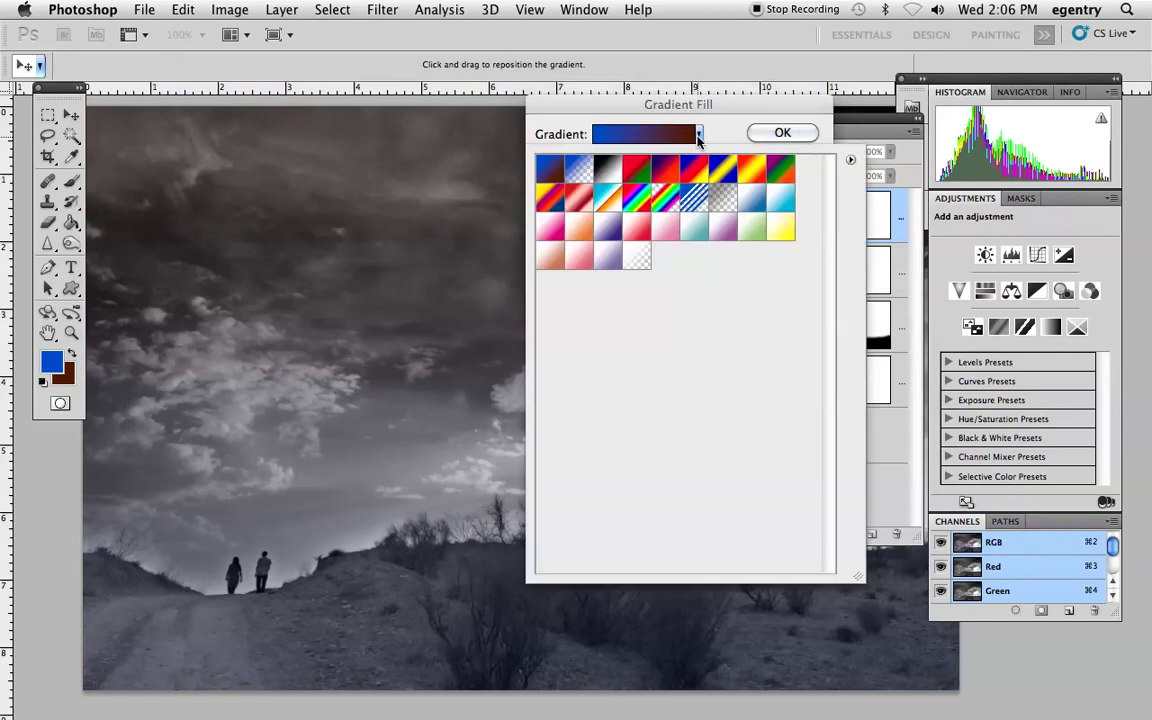
click(646, 138)
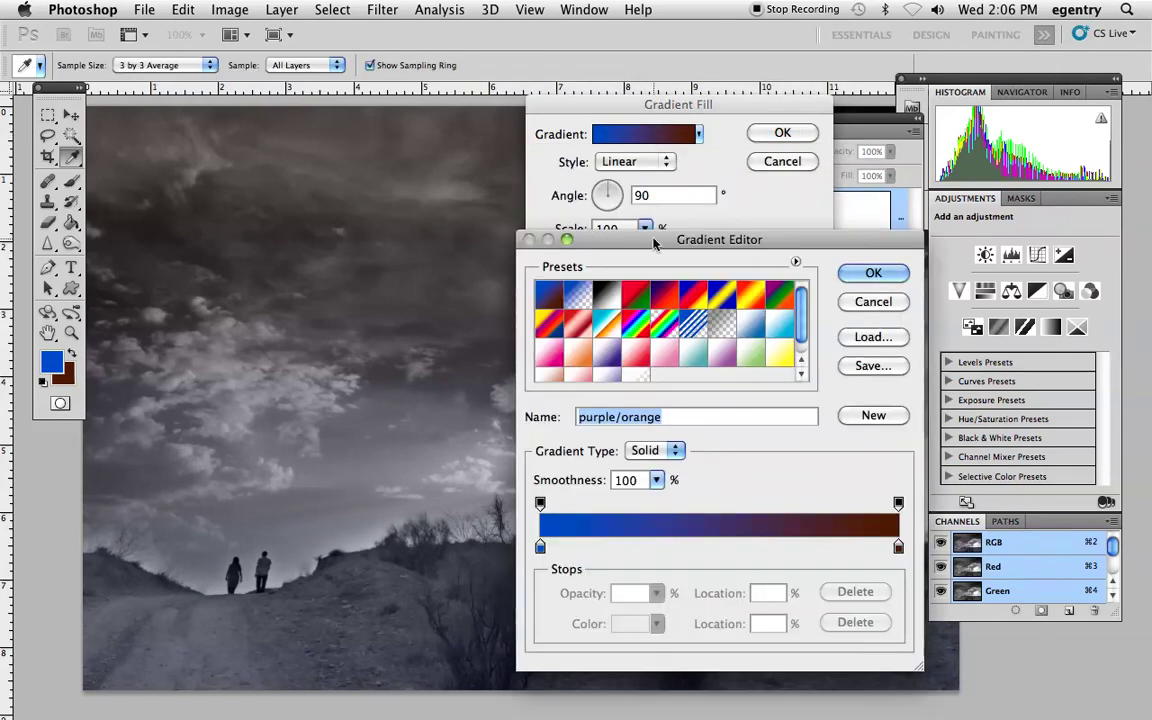
drag(652, 239, 628, 146)
click(630, 137)
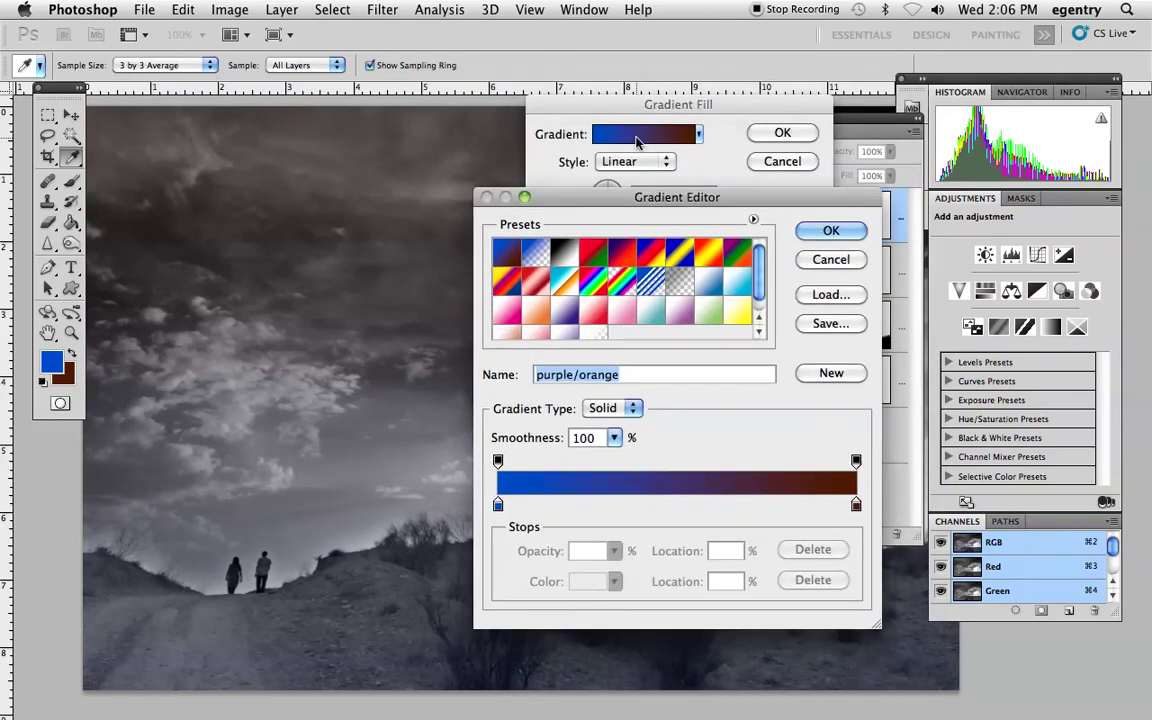
Add opacity stops, move the blue stop to 22% and the brown stop to 62%, then confirm.
drag(507, 463, 602, 463)
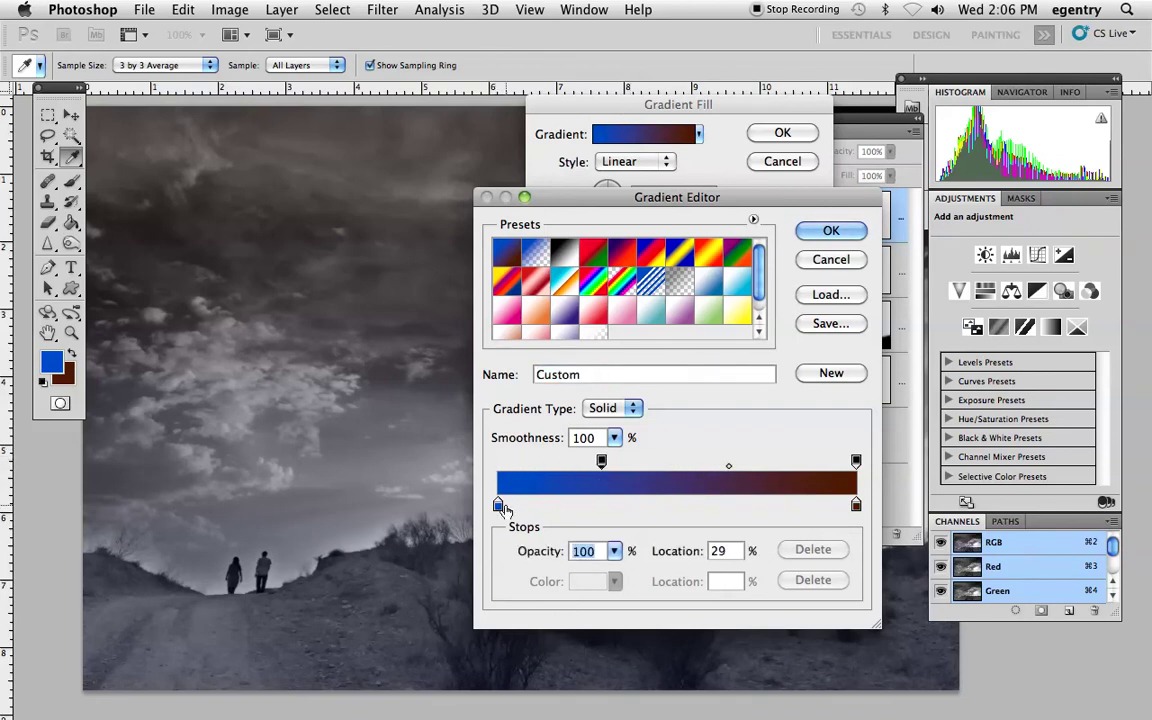
click(558, 506)
mouse_move(558, 506)
mouse_down()
mouse_move(645, 506)
mouse_move(577, 506)
mouse_up()
drag(752, 462, 721, 462)
drag(857, 506, 719, 508)
click(802, 230)
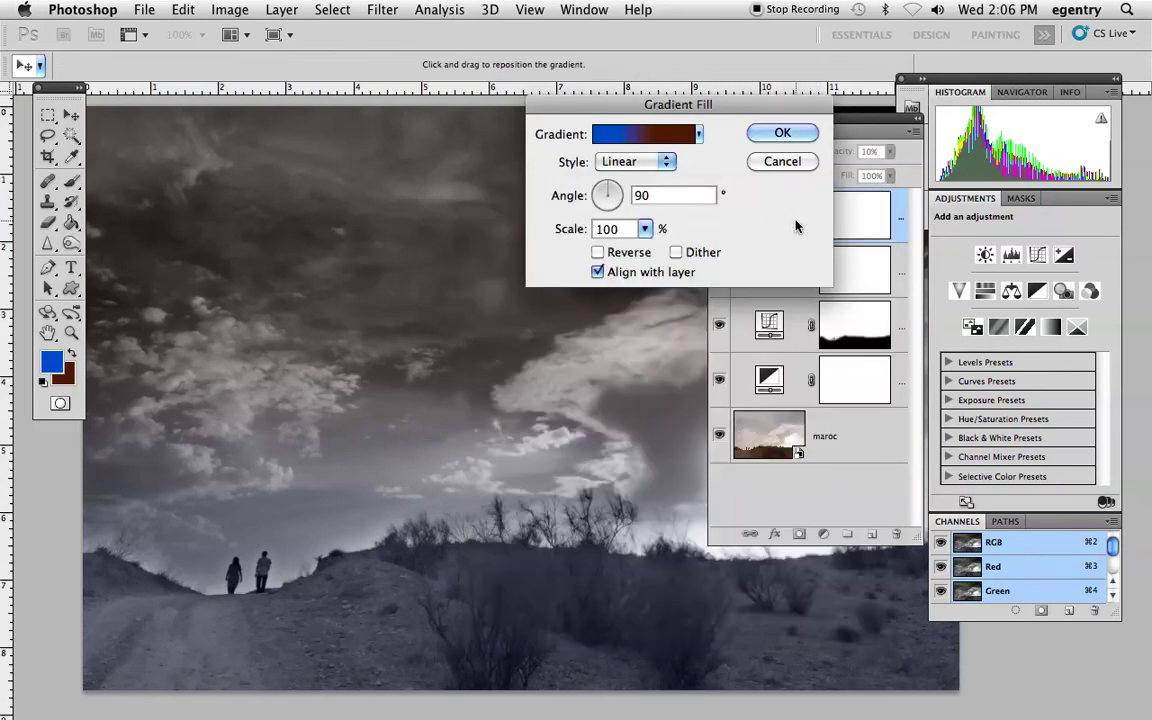
click(783, 134)
click(70, 118)
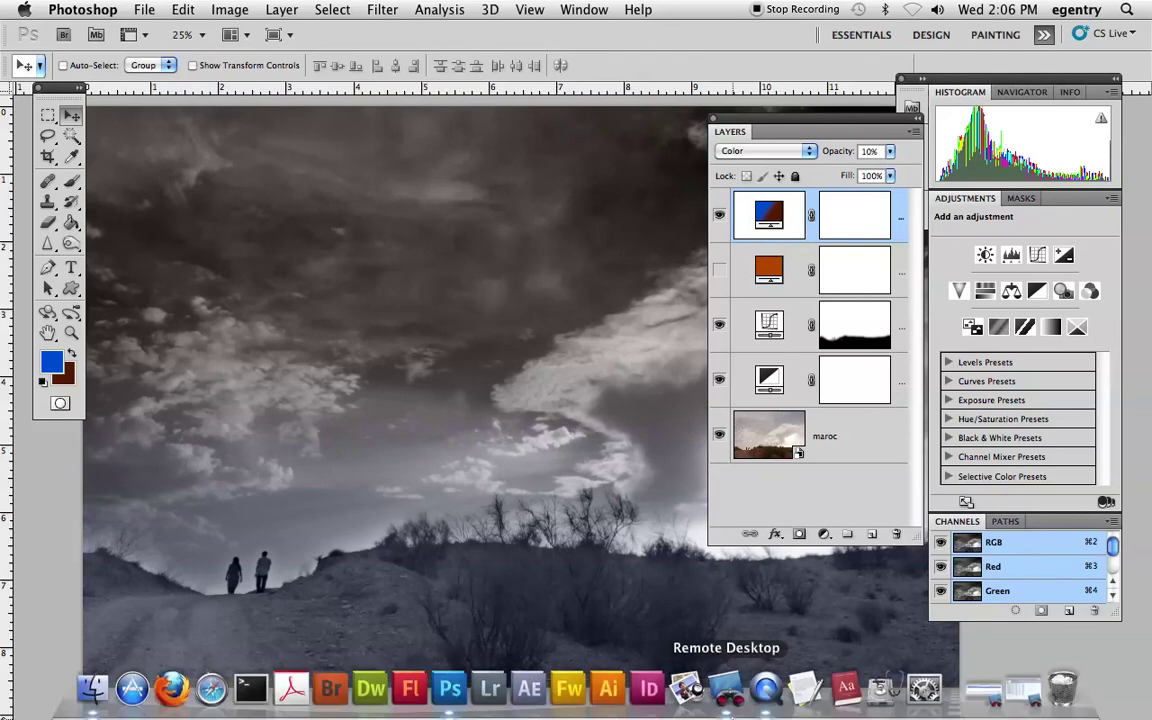
Hide the blue-brown gradient layer, show the orange Sepia fill layer, and zoom out to 16.7%.
drag(512, 355, 473, 249)
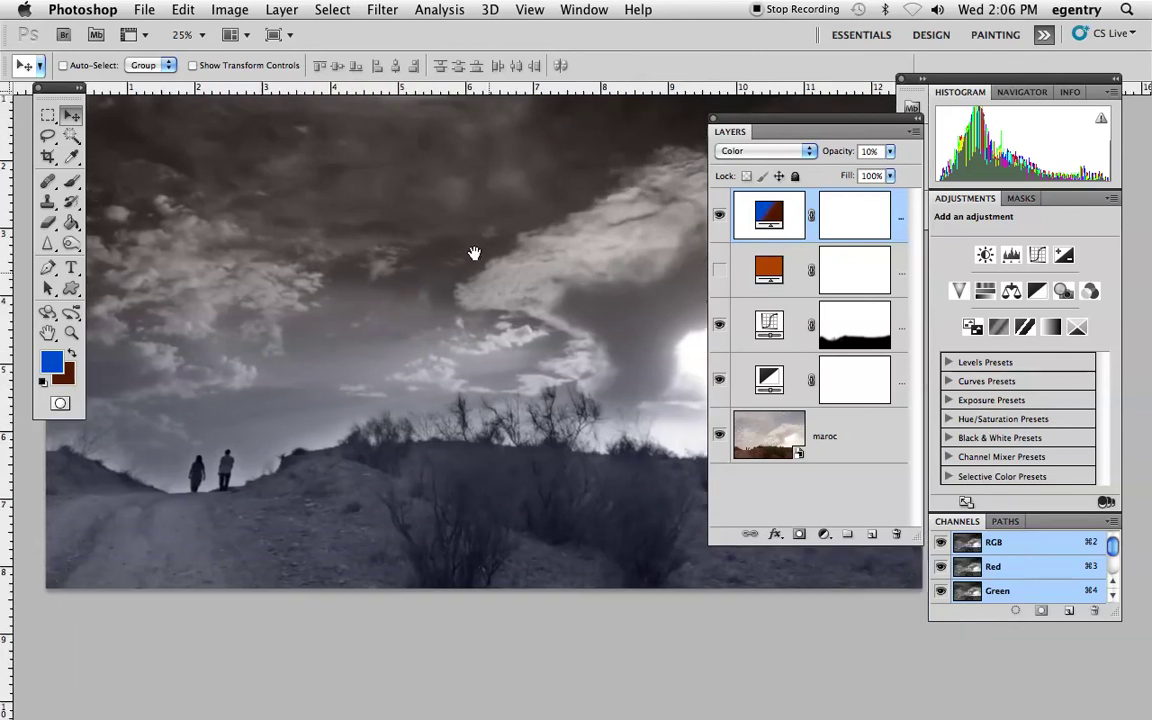
click(719, 215)
click(719, 269)
scroll(391, 424, up, 3)
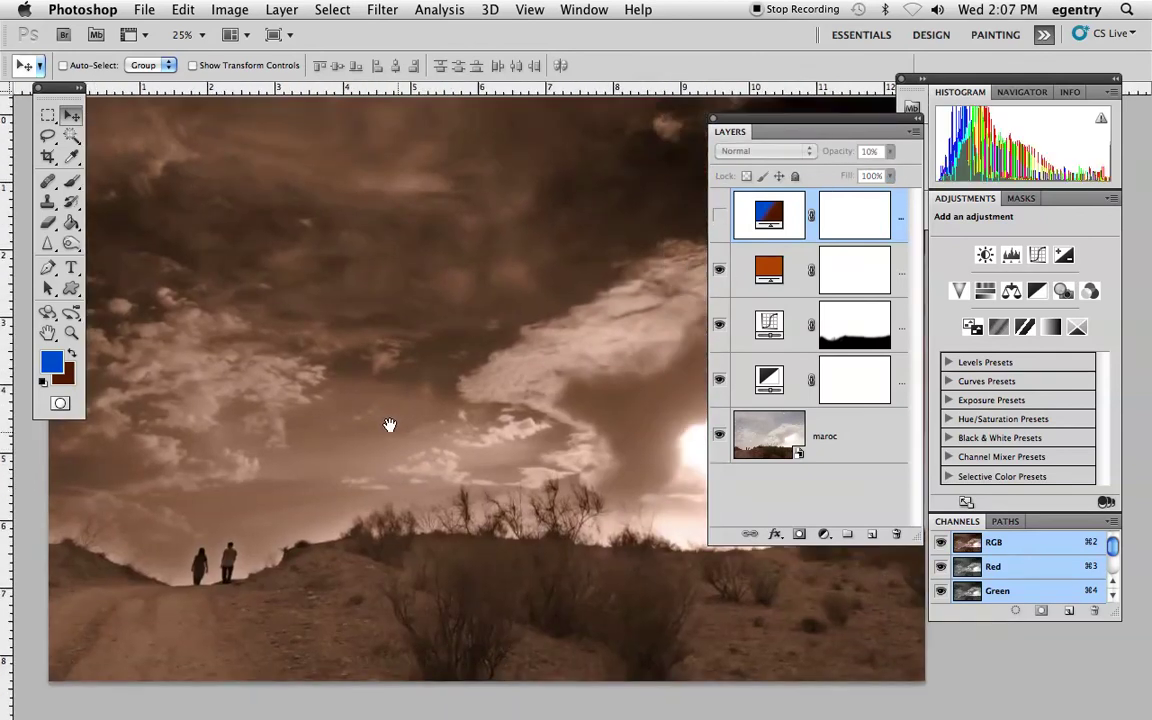
alt+click(381, 408)
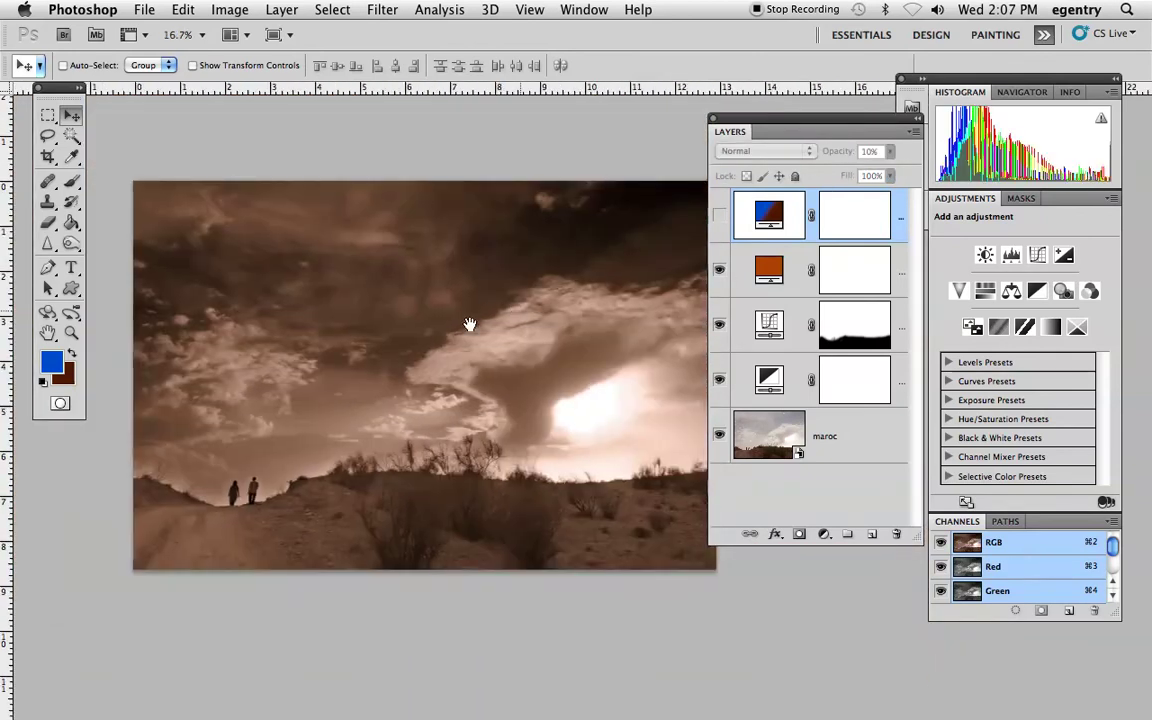
scroll(476, 321, right, 2)
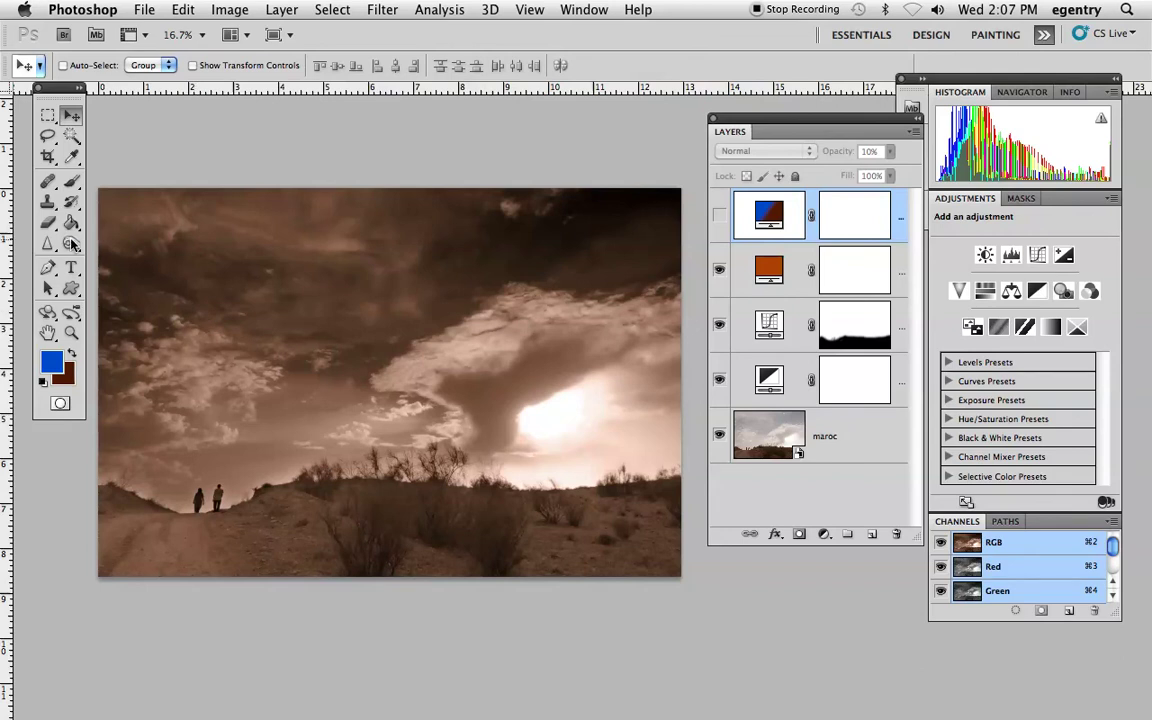
click(71, 183)
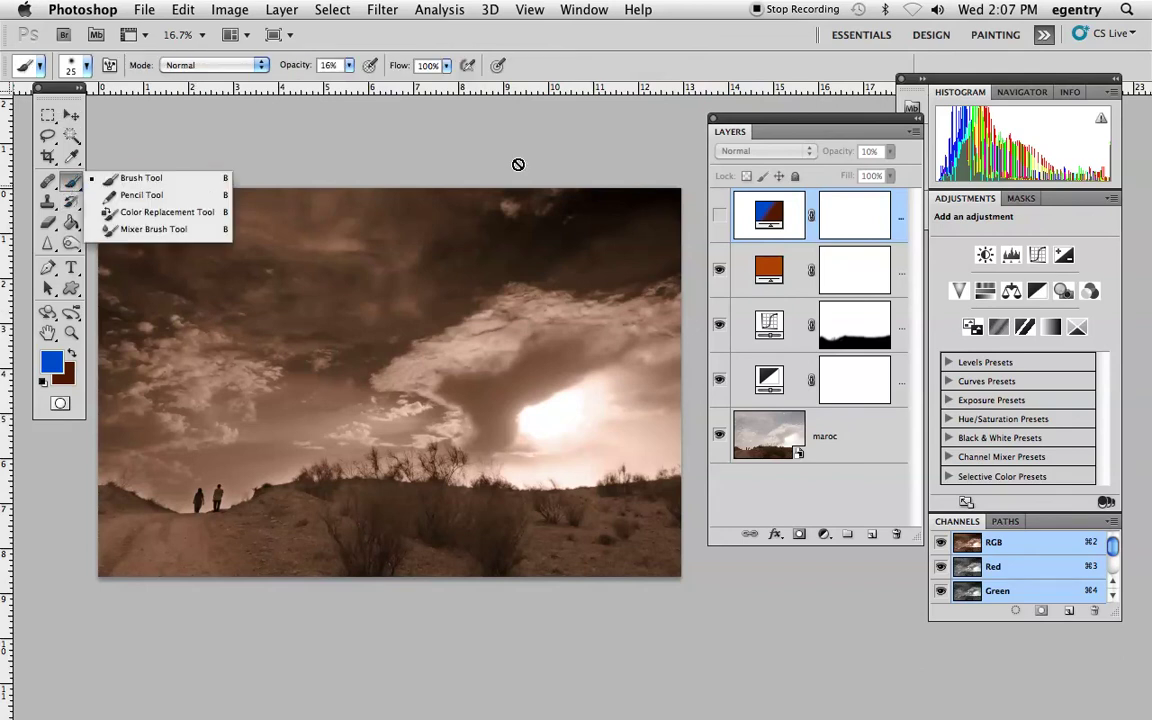
Select the Gradient tool, set white foreground over black, and target the Sepia layer's mask.
click(70, 224)
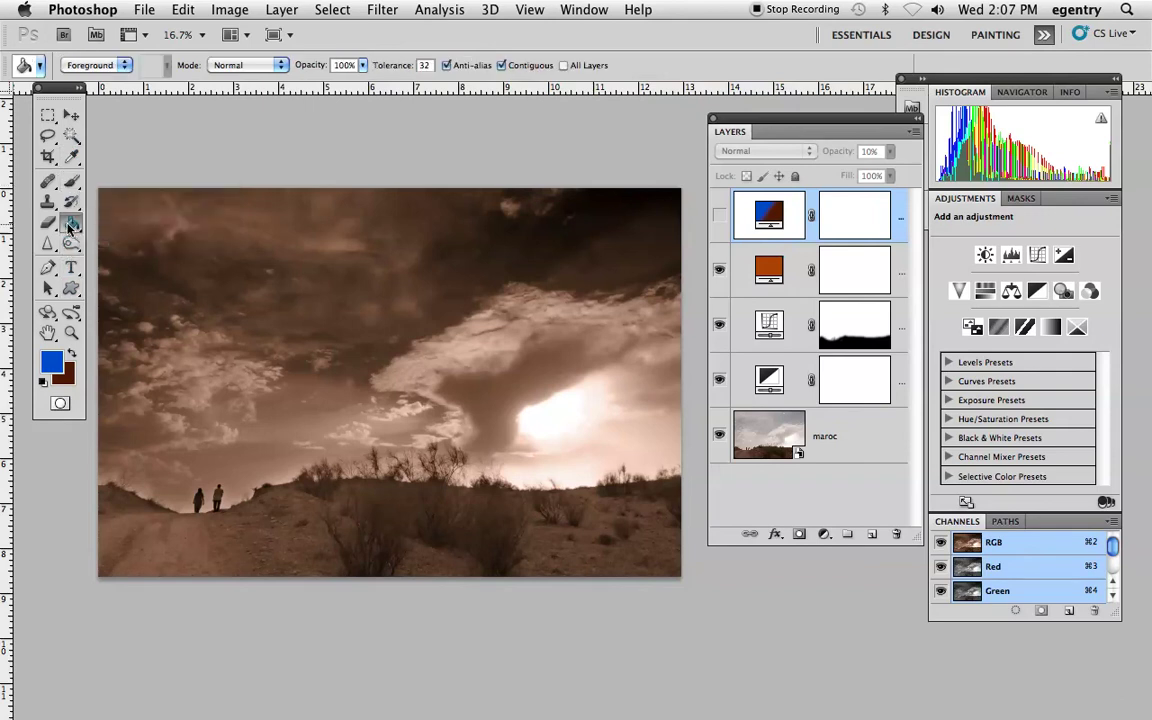
click(70, 224)
click(140, 221)
click(43, 382)
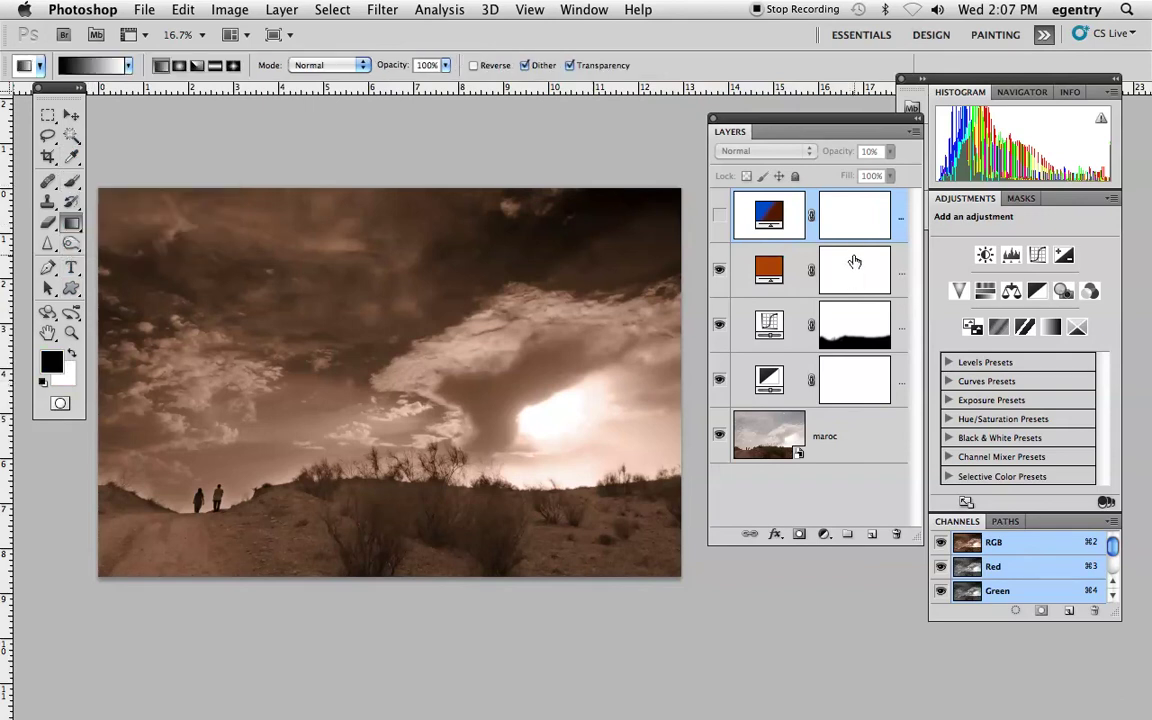
key(x)
click(856, 262)
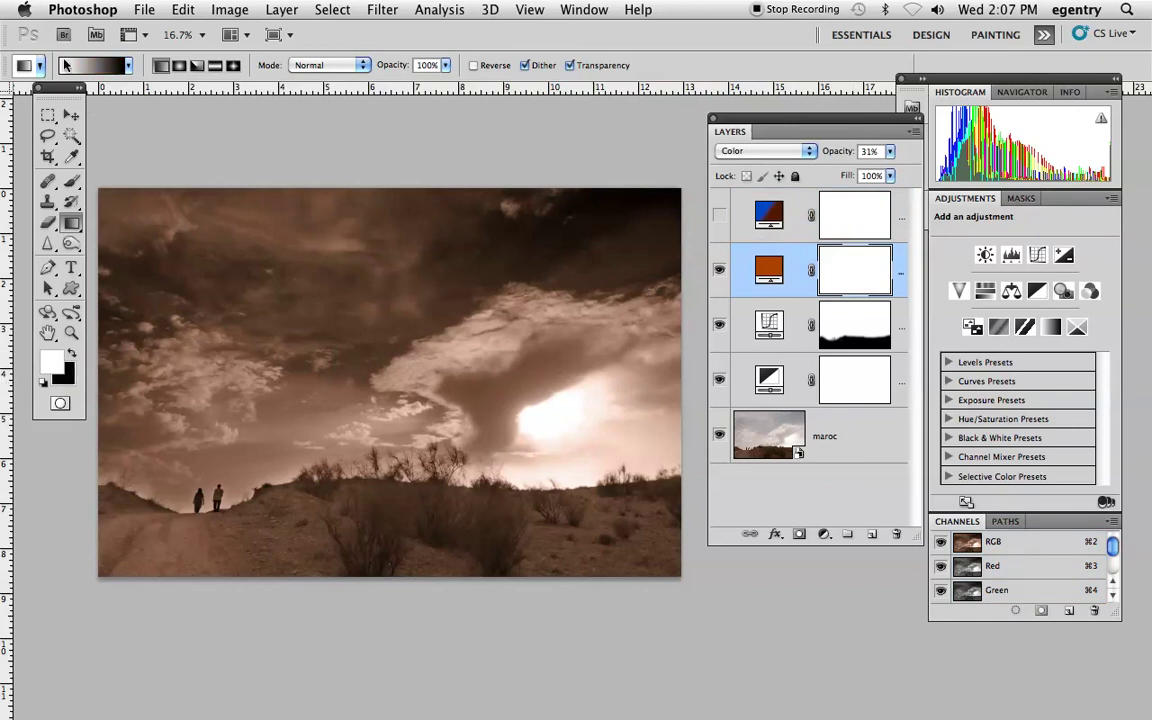
Draw a vertical Foreground to Background gradient on the mask, fading the sepia toward the sky.
click(124, 65)
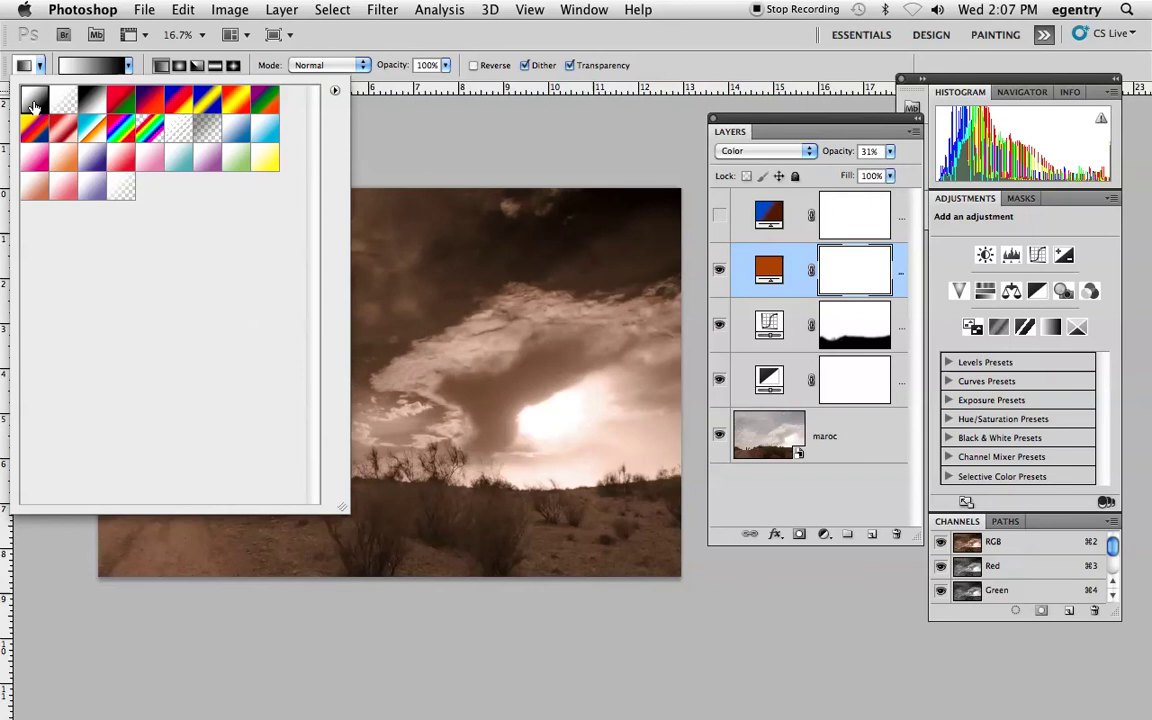
click(374, 217)
drag(395, 227, 357, 216)
drag(383, 356, 380, 178)
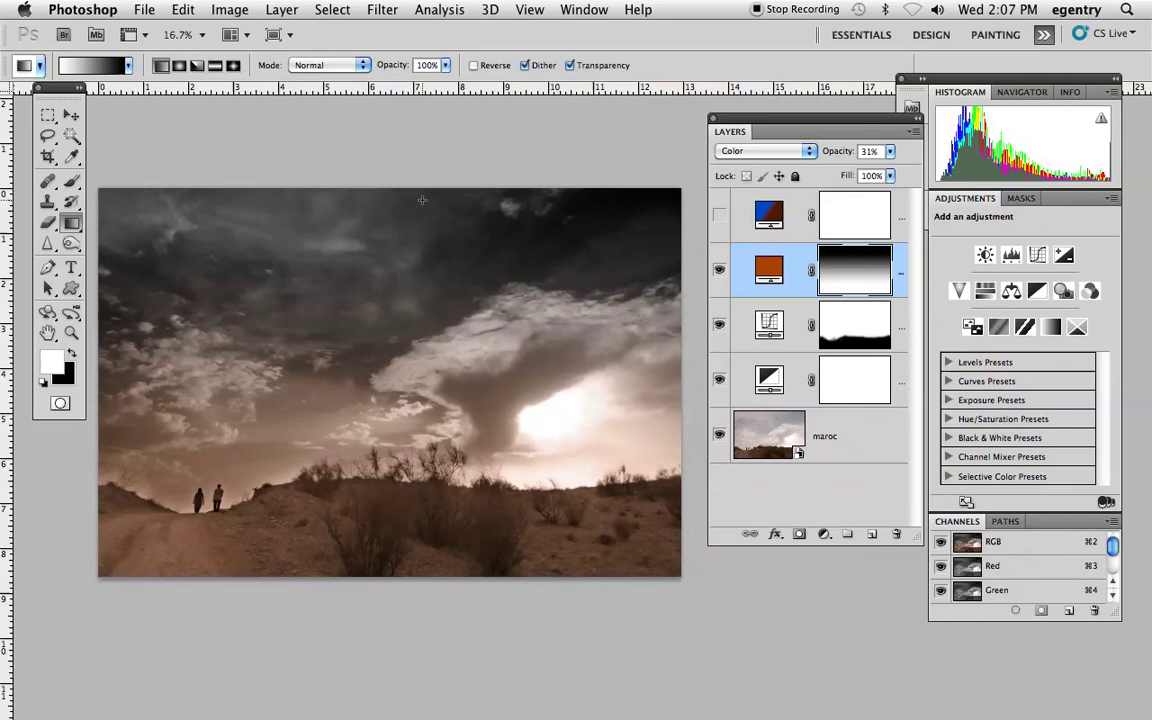
drag(403, 326, 413, 178)
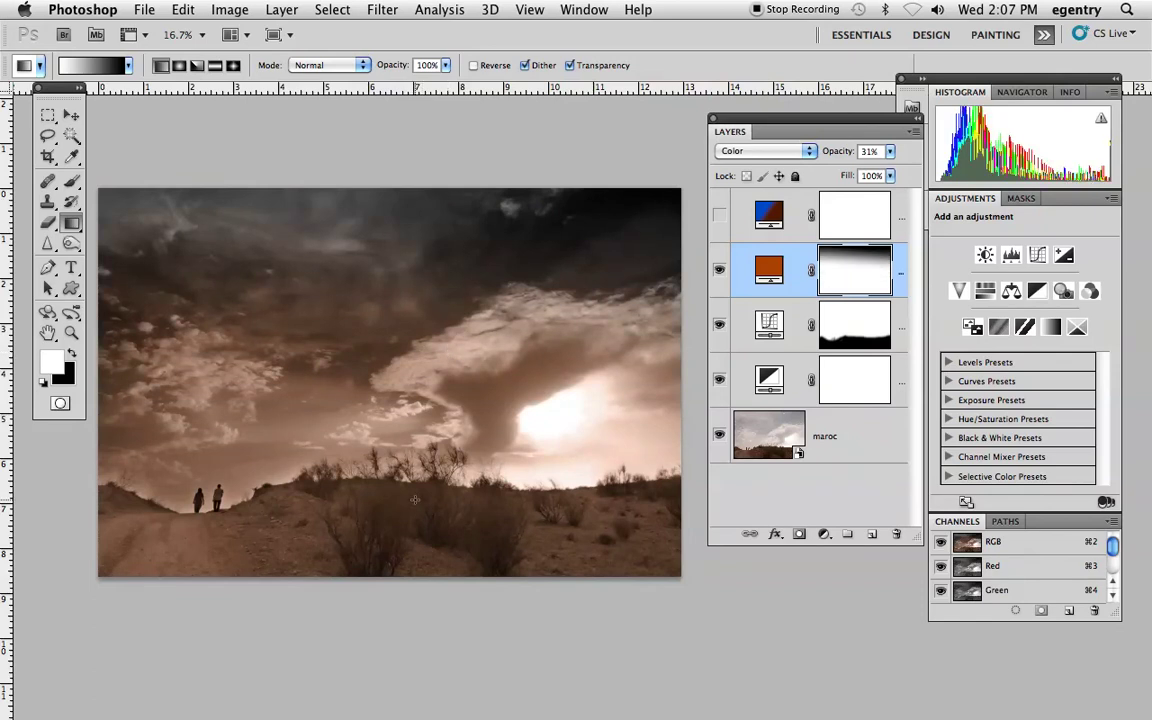
drag(372, 455, 381, 310)
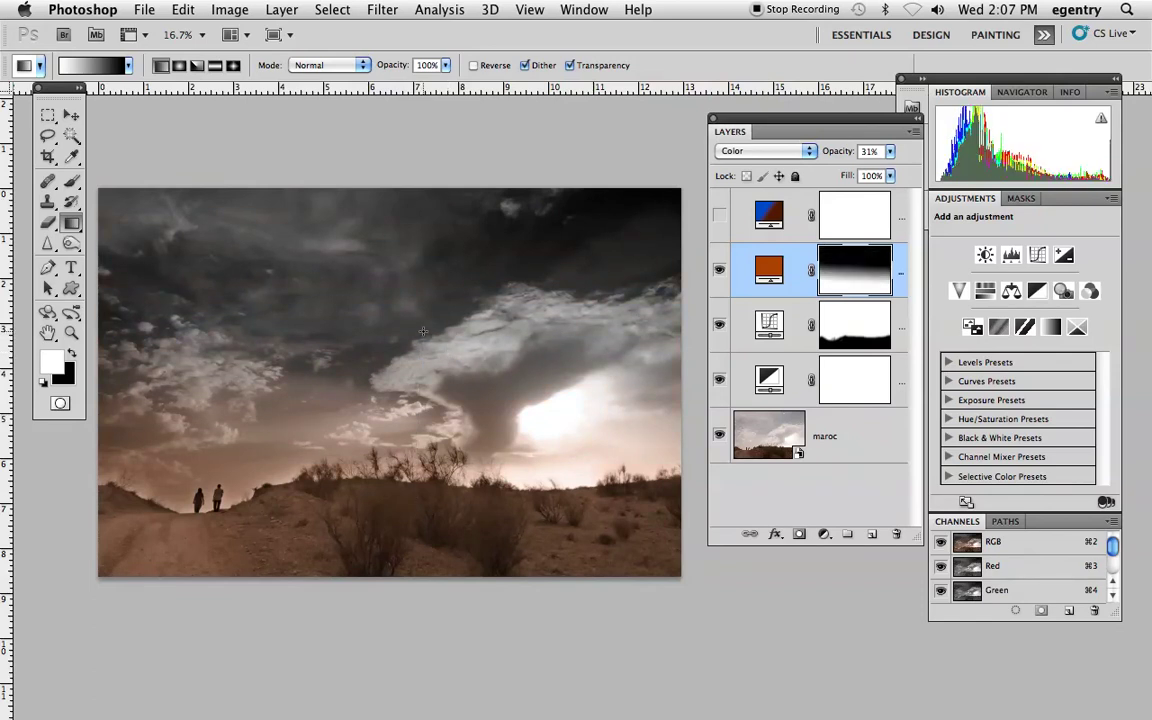
drag(450, 488, 439, 210)
scroll(421, 412, down, 5)
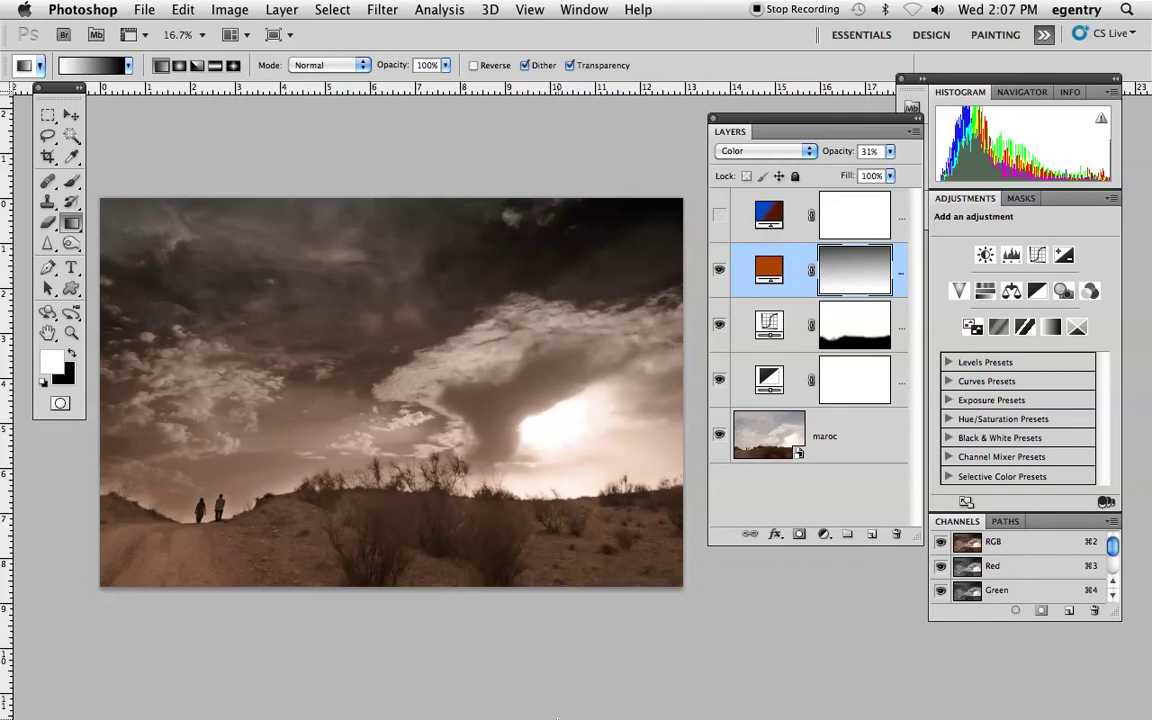
Try Overlay on the Sepia fill layer, then settle on Soft Light blending.
click(770, 150)
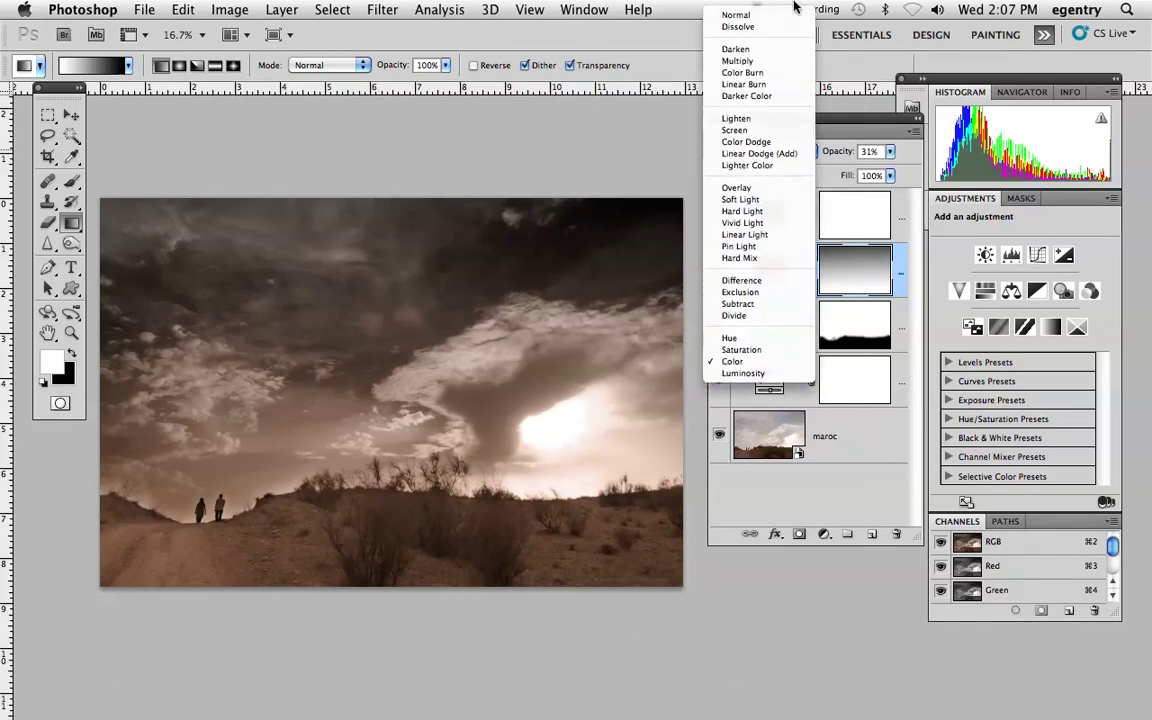
key(Escape)
click(776, 151)
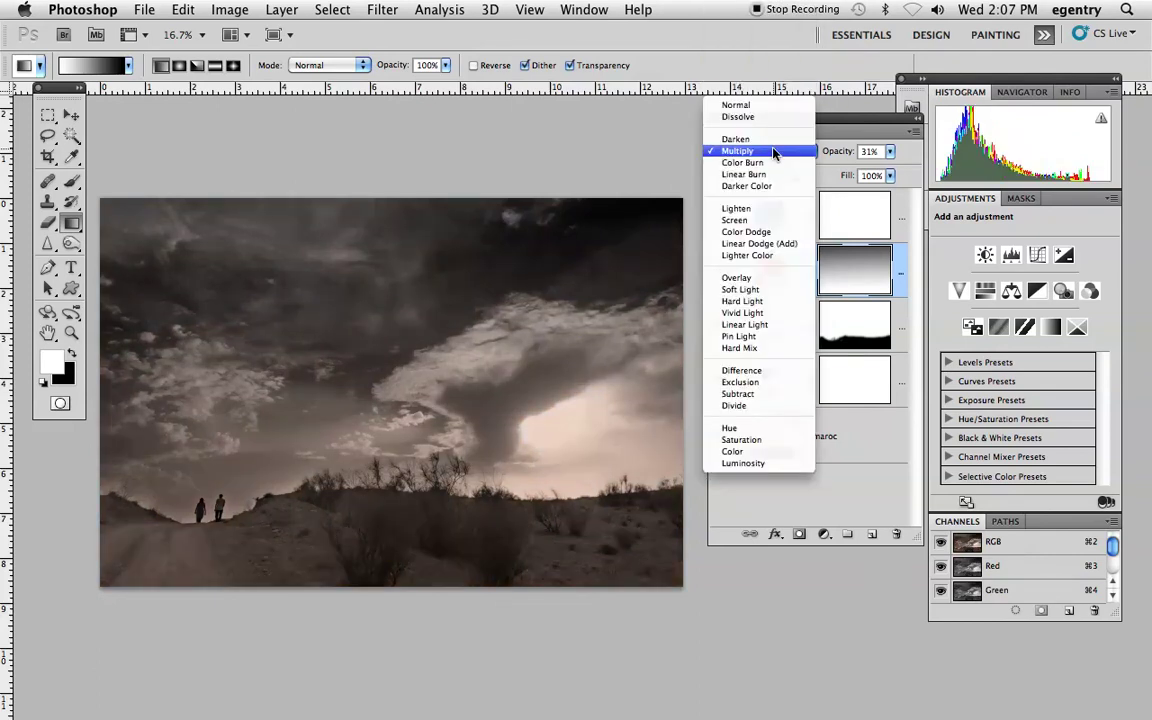
click(742, 279)
click(760, 151)
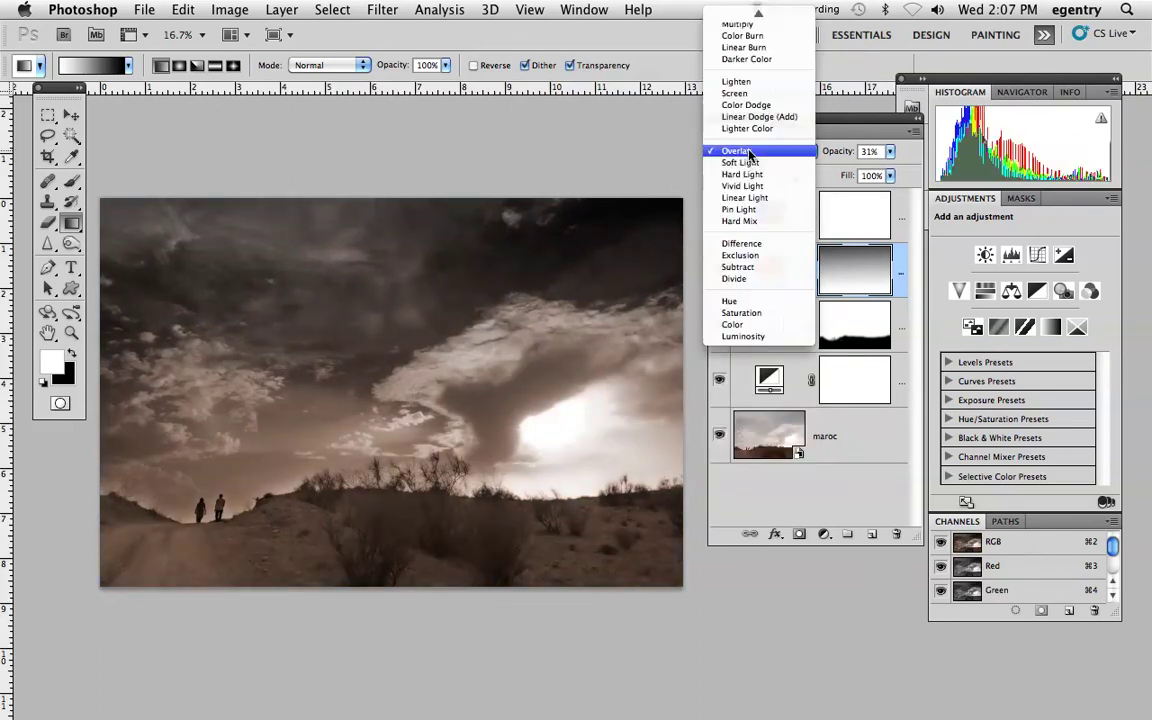
click(745, 167)
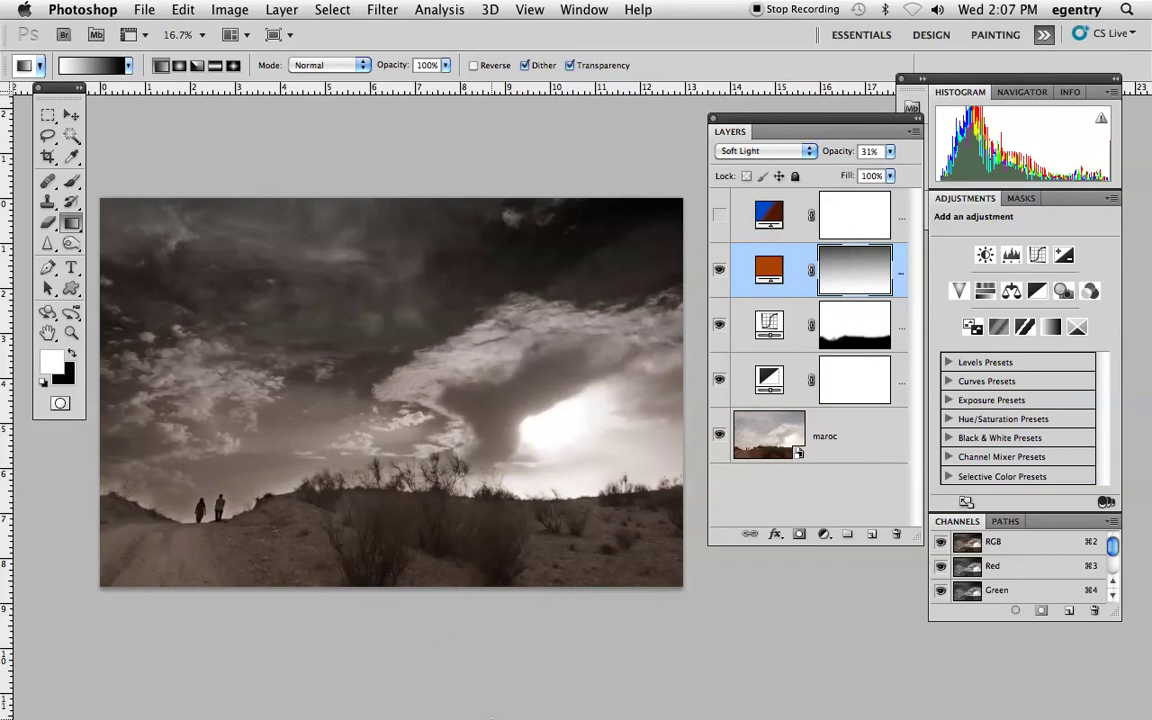